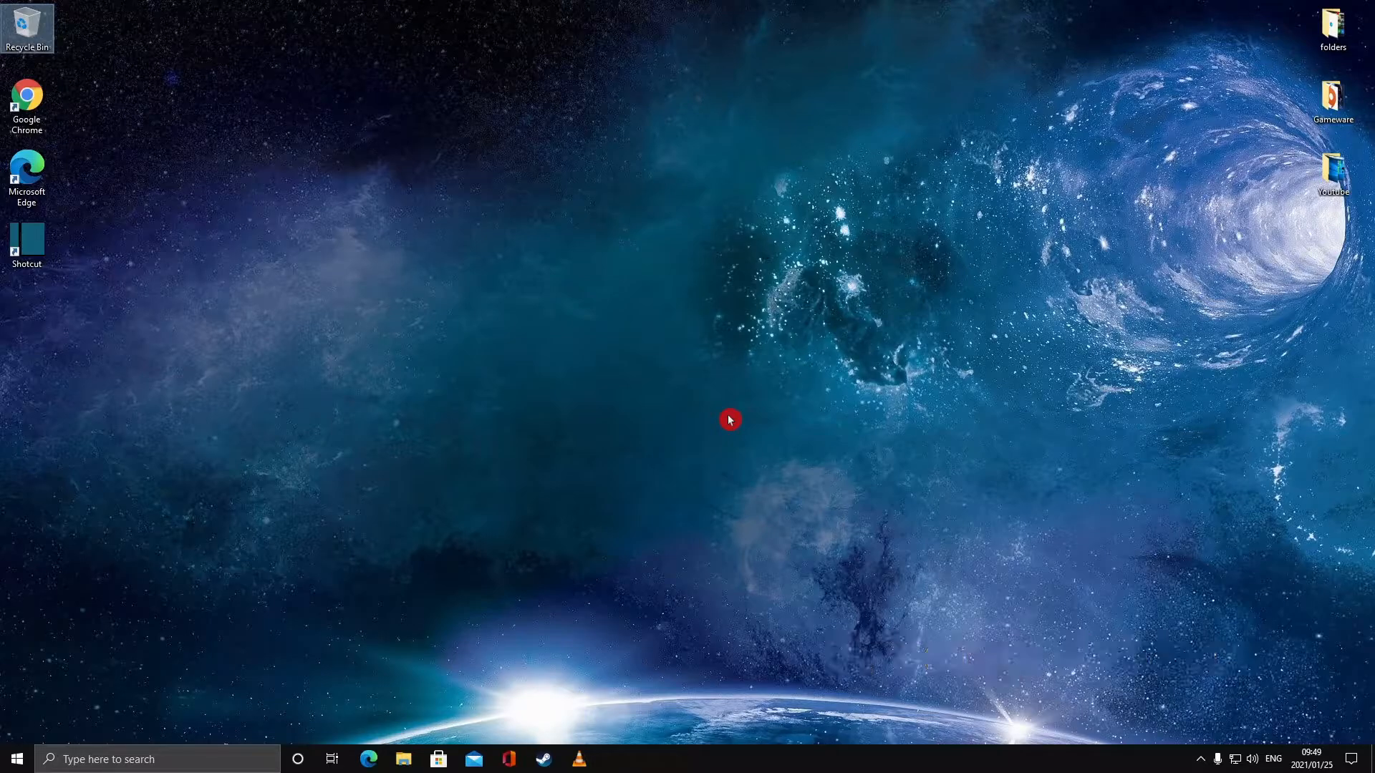
Step: Open the %temp% folder through the Run dialog to check its contents, and close the folder window
key("super+r")
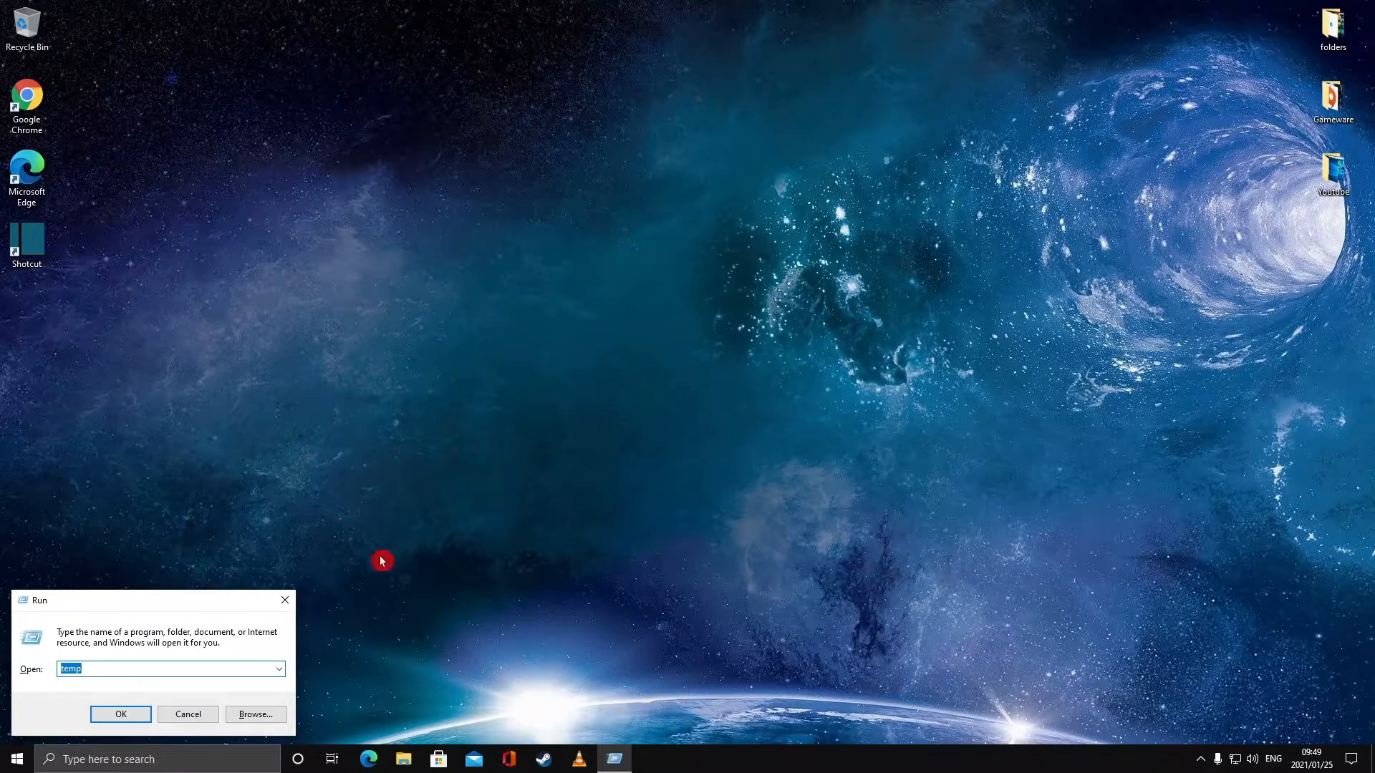
type("%t")
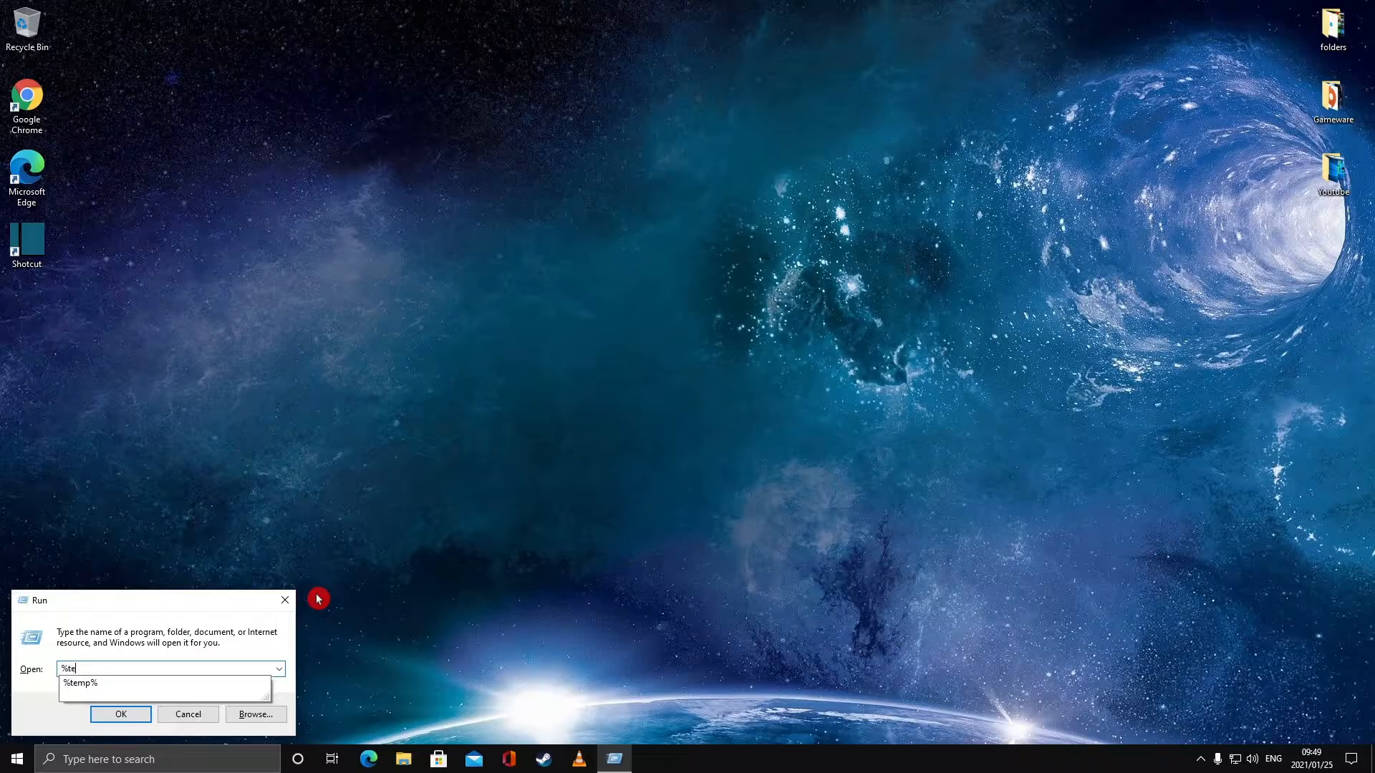
type("emp%")
key("Return")
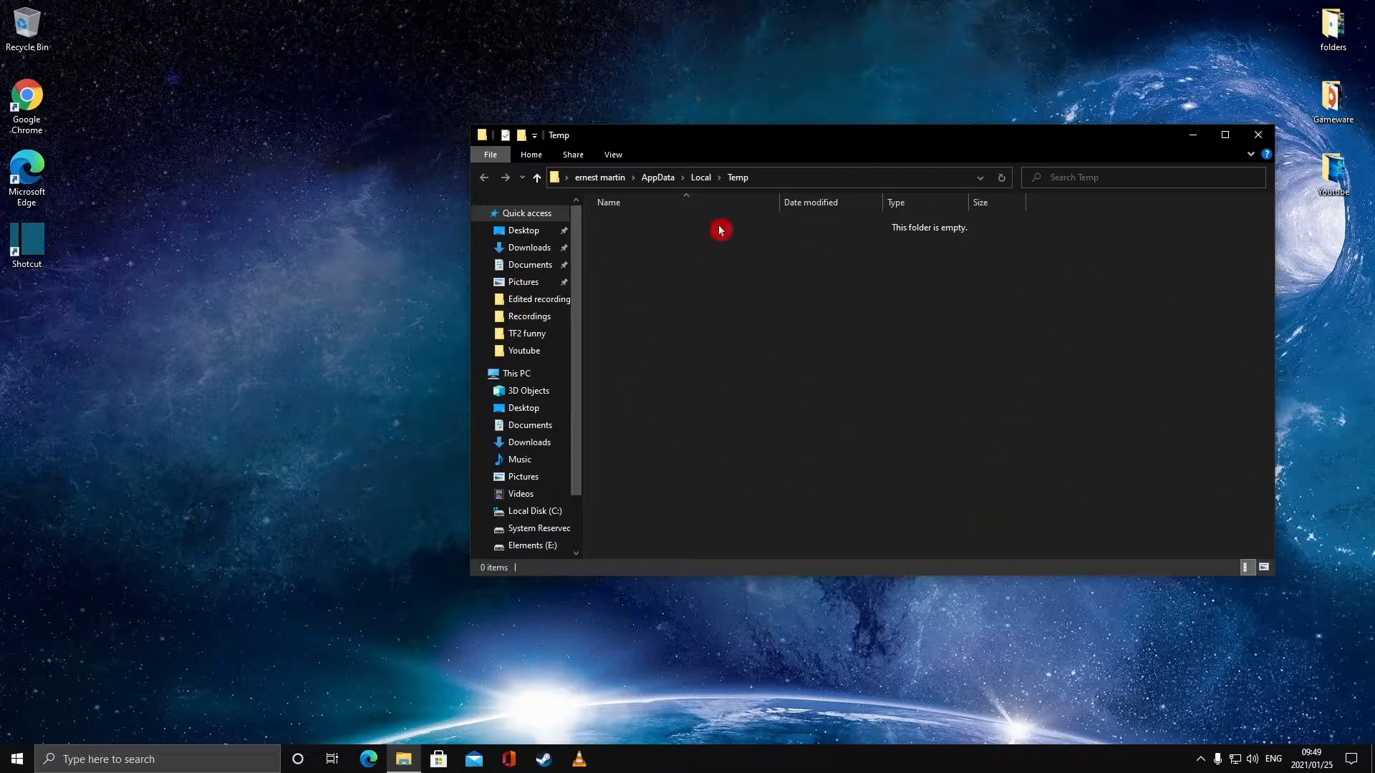
left_click(1257, 135)
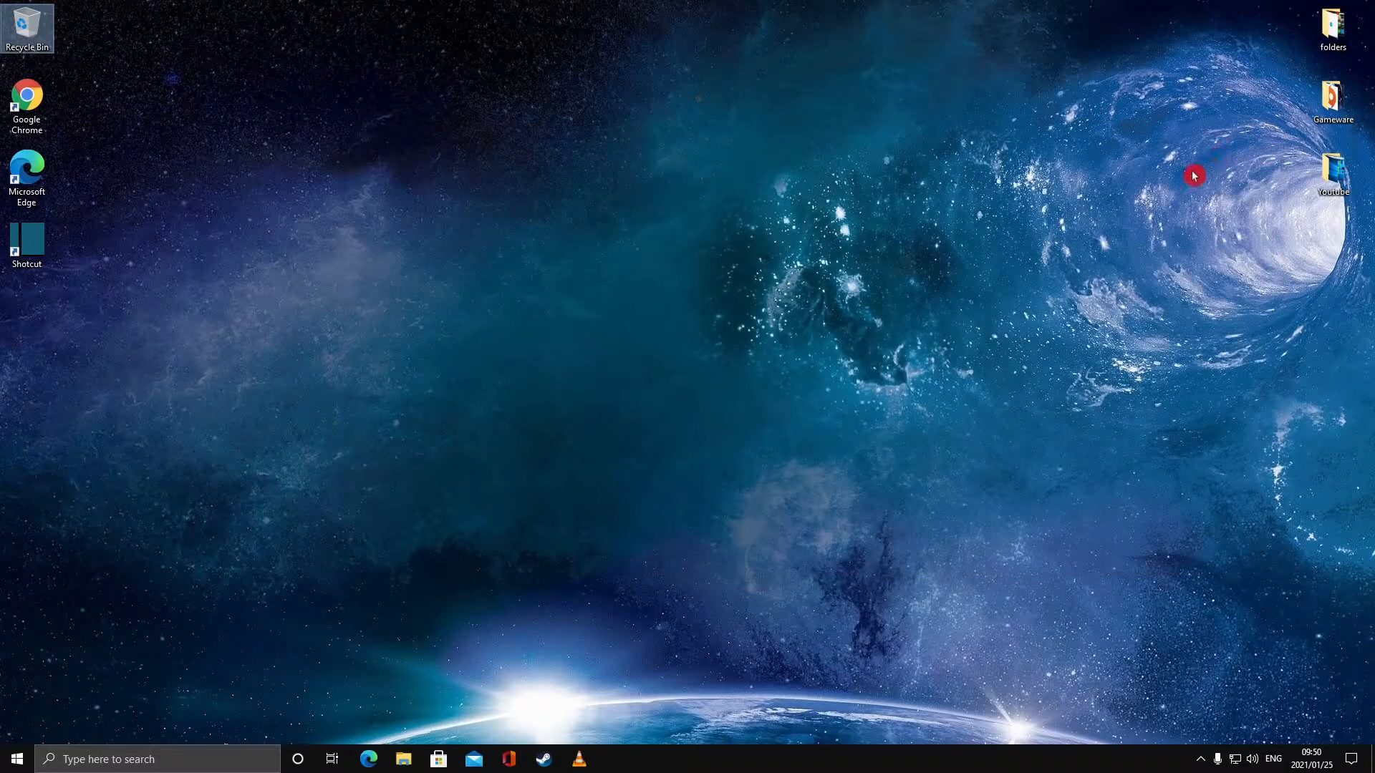
Step: Open the system temp folder by running temp from the Run dialog
key("super+r")
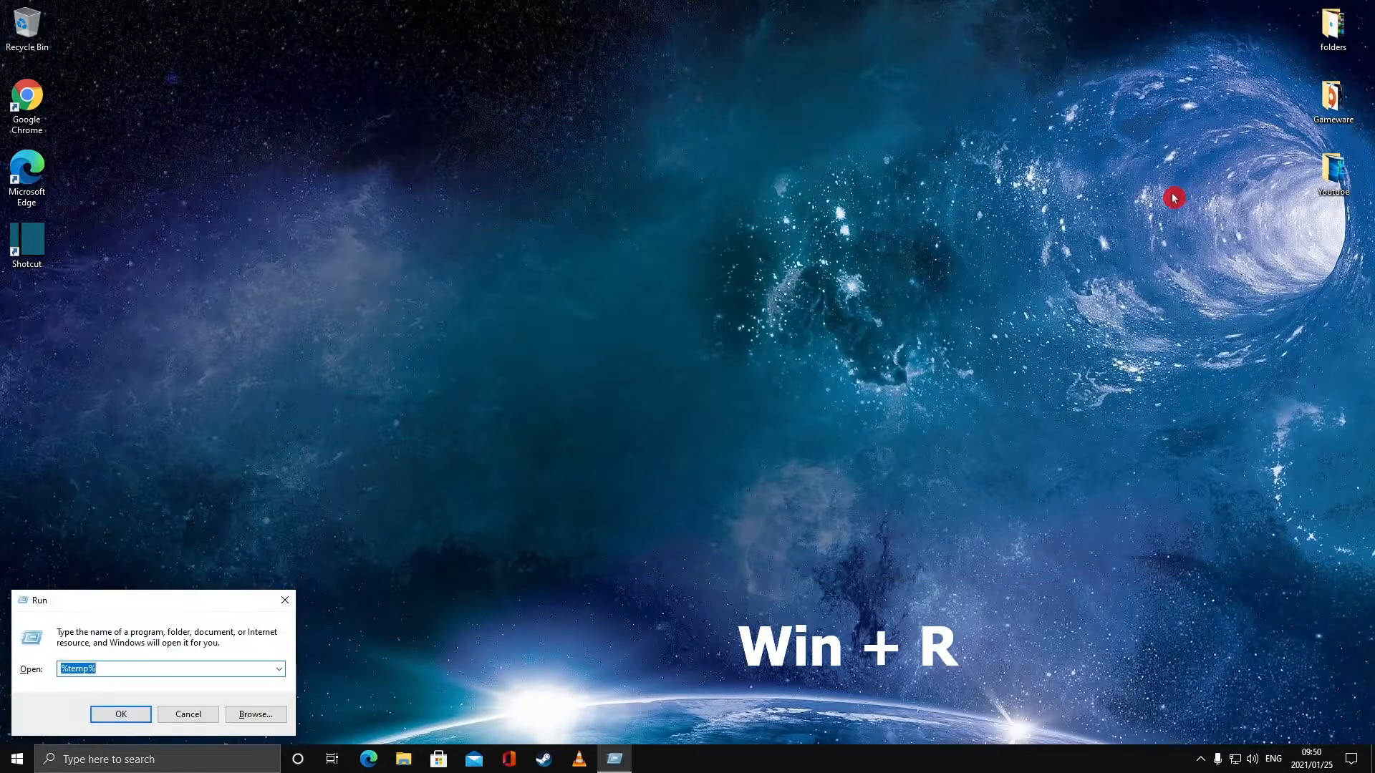
type("te")
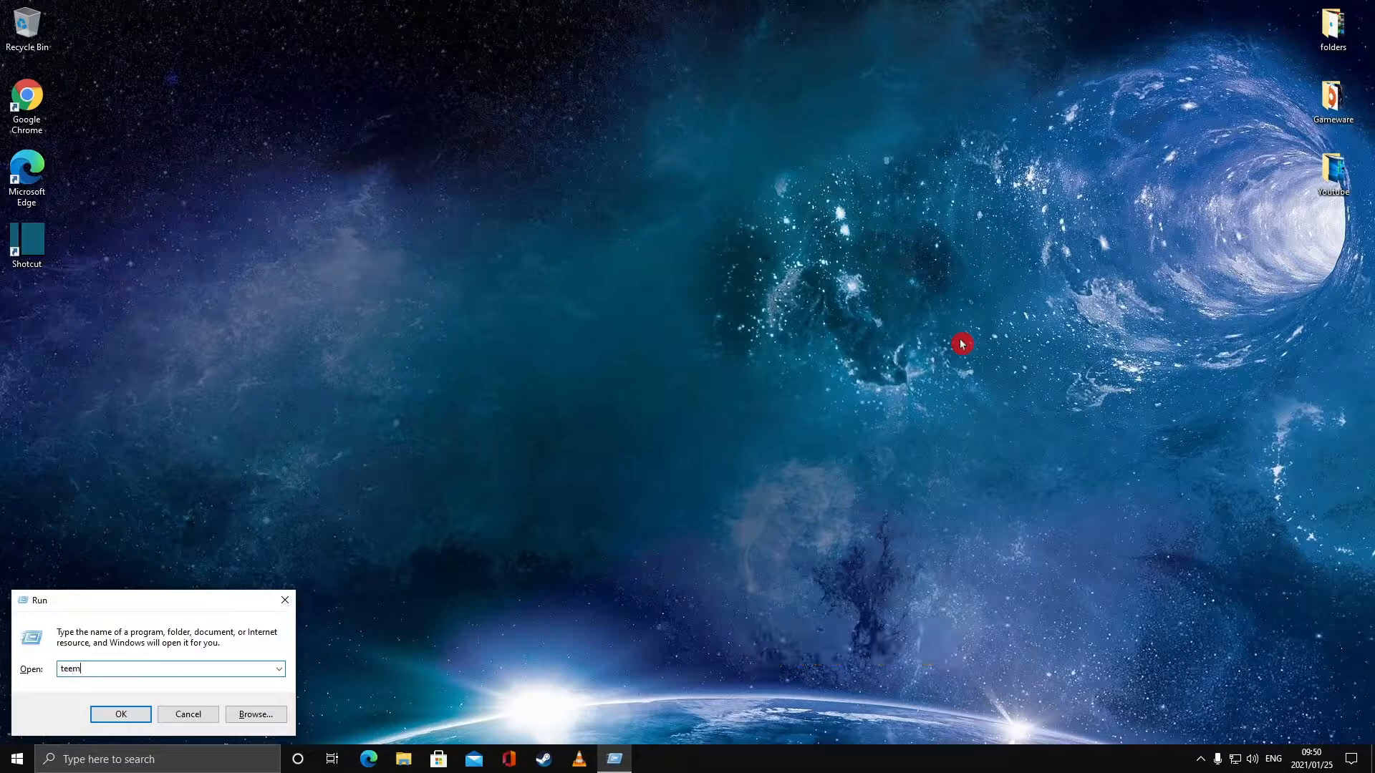
type("mp")
key("Return")
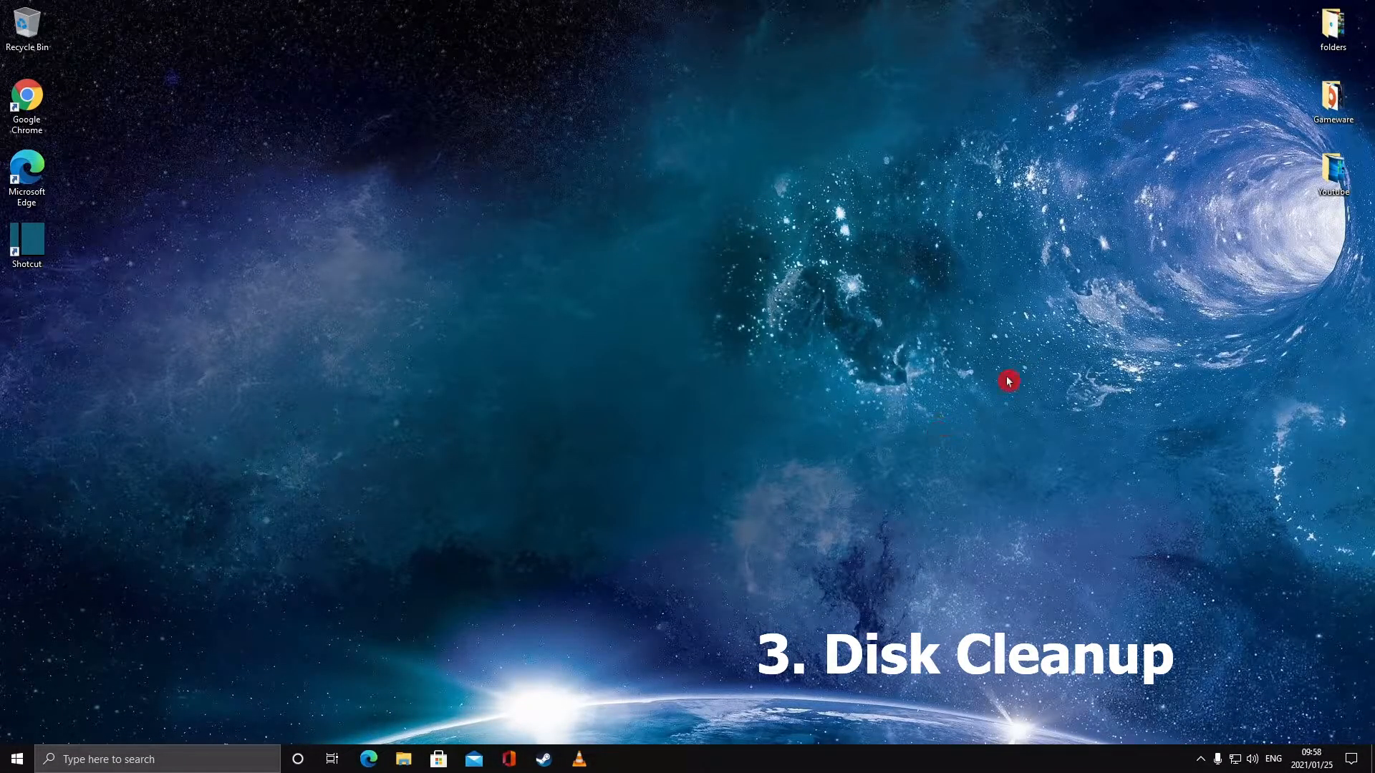
Step: Search Windows for "disk" and launch the Disk Cleanup app
left_click(260, 751)
type("disk")
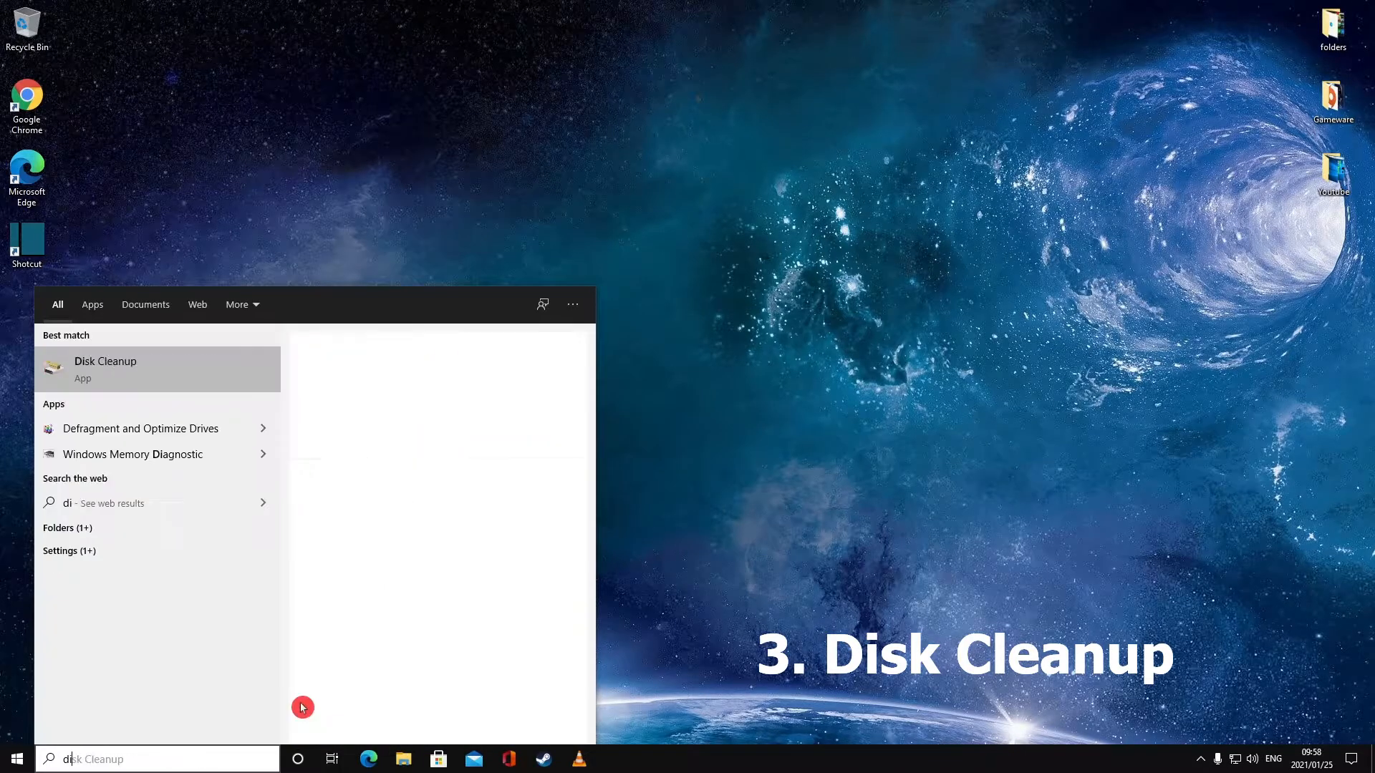
left_click(178, 381)
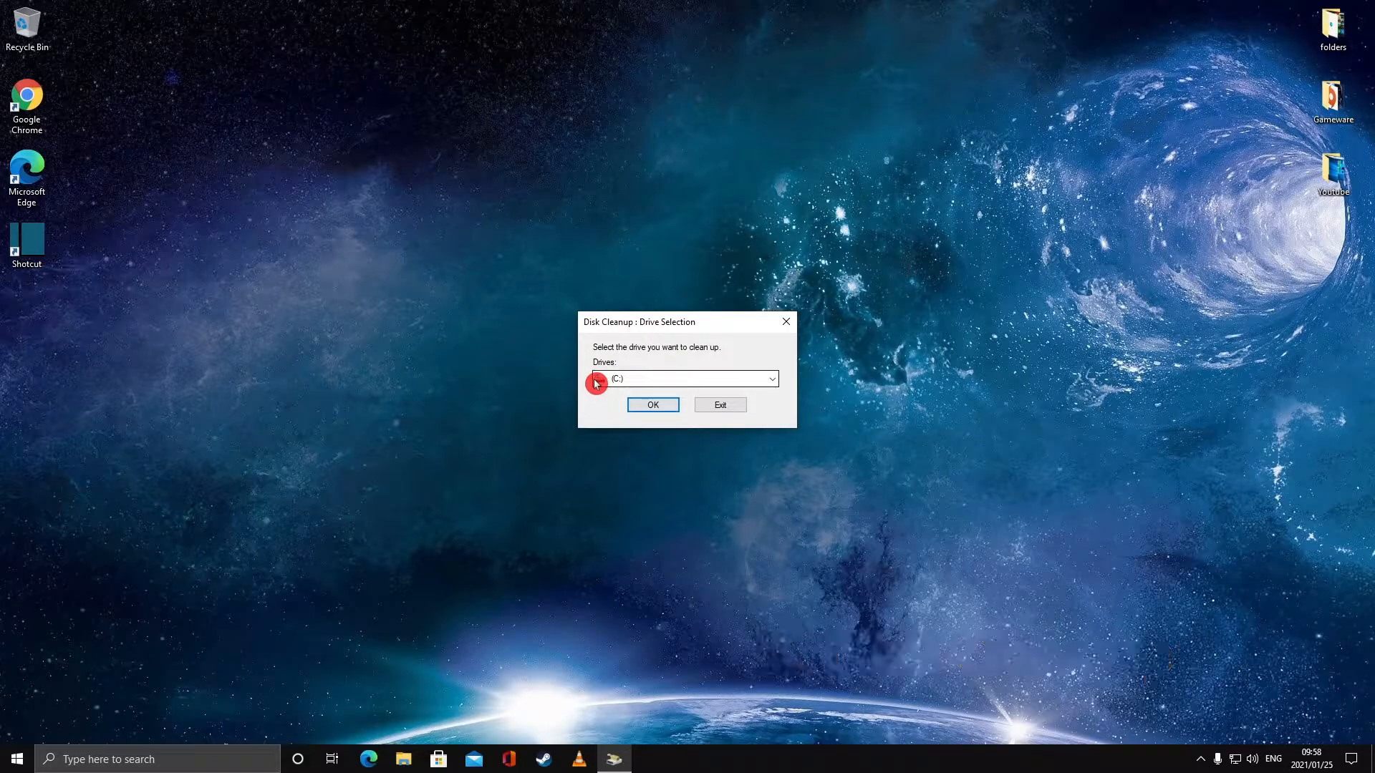
Step: Choose drive C: for cleanup, keep the ticked file categories, and confirm deleting the files
left_click(629, 378)
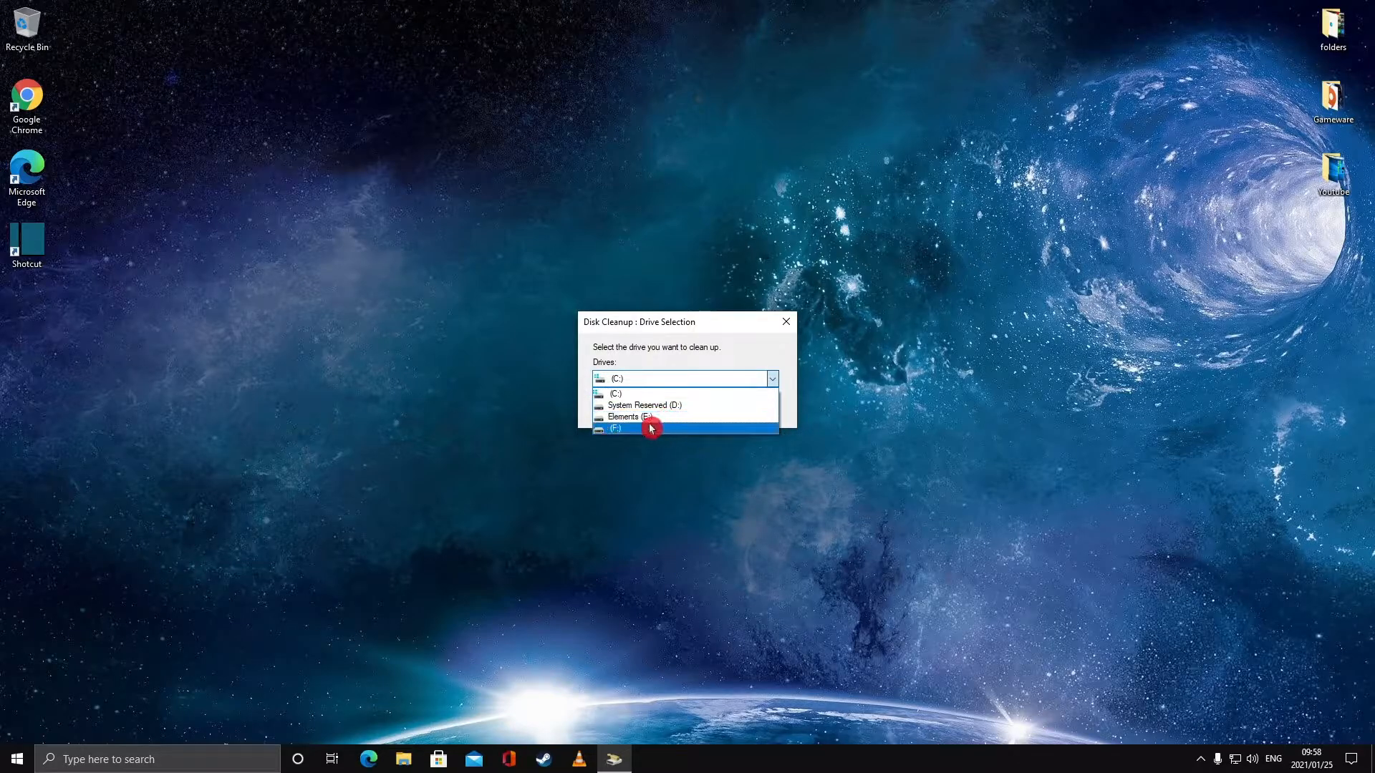
left_click(610, 394)
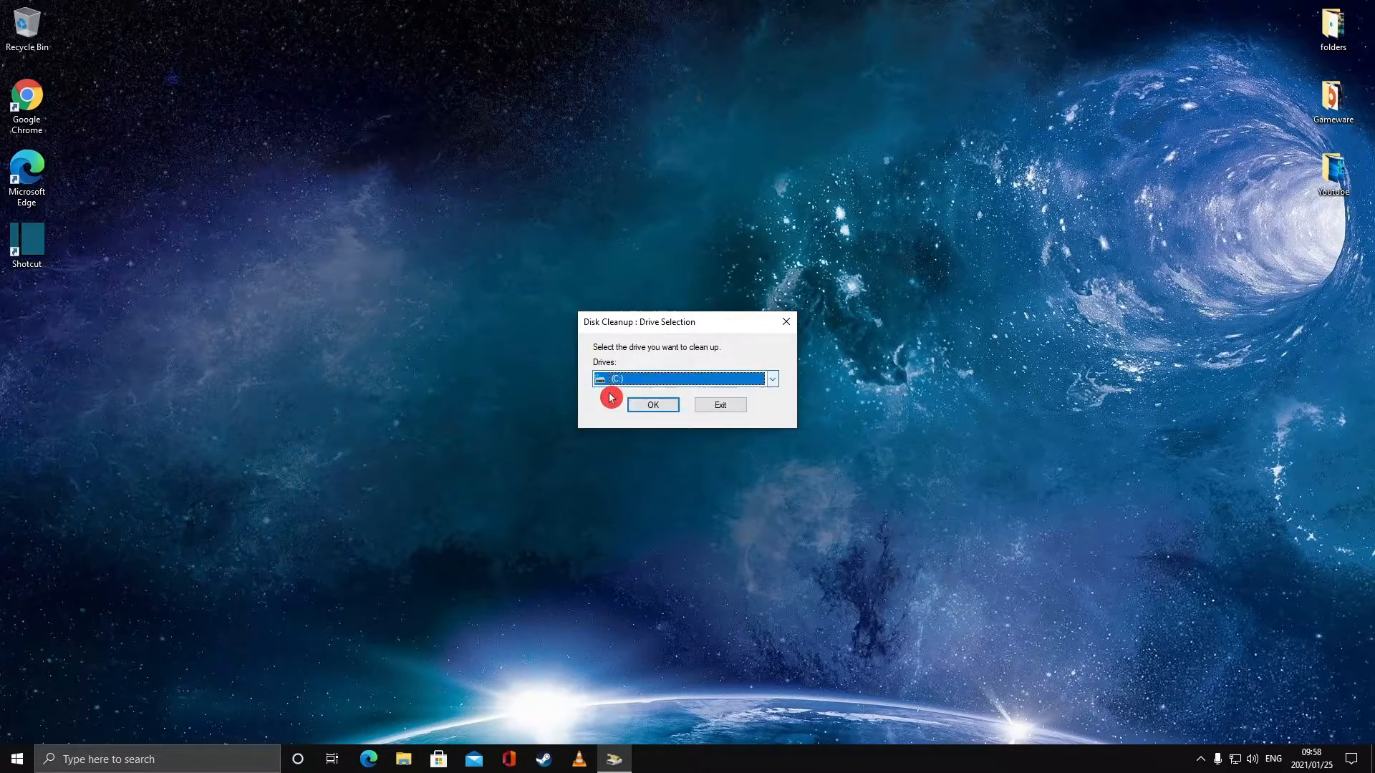
left_click(654, 403)
scroll(241, 208, "down", 2)
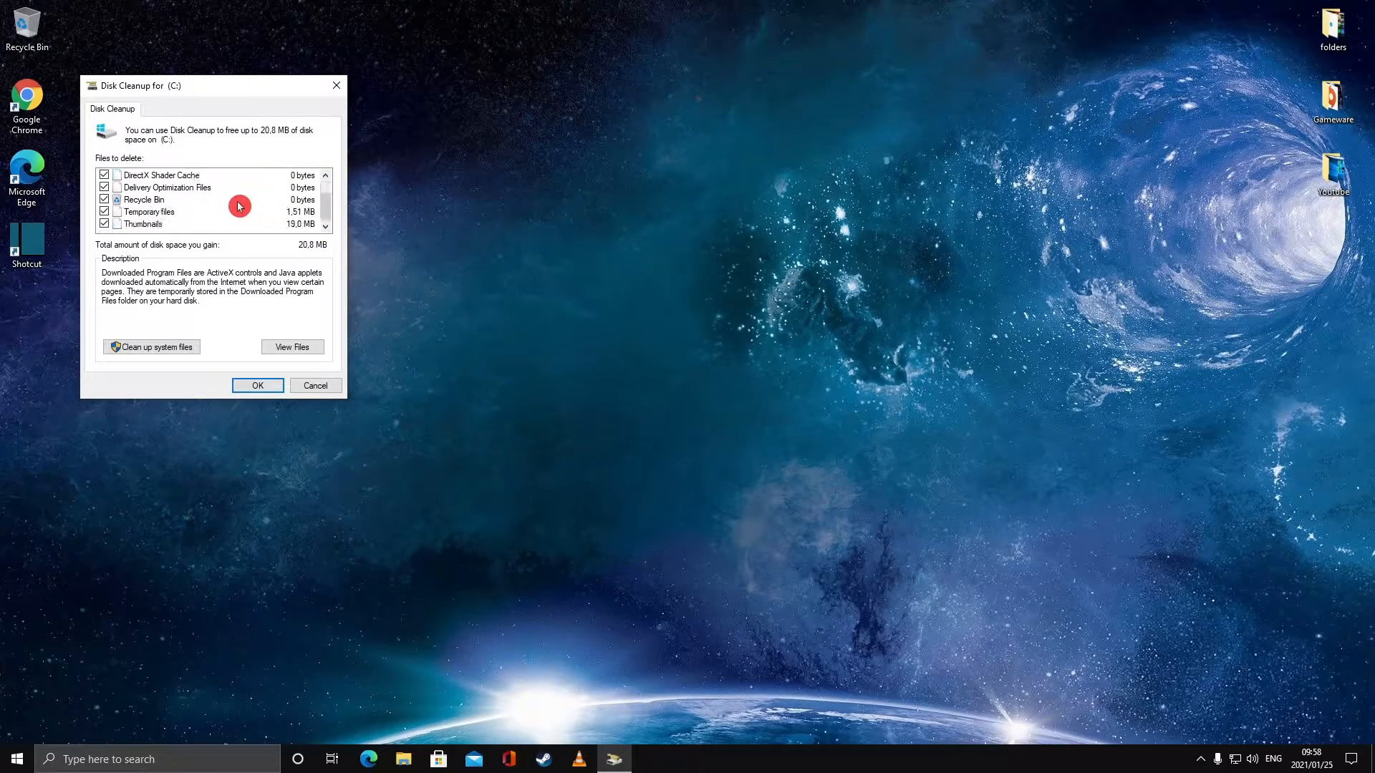
left_click(263, 385)
left_click(680, 387)
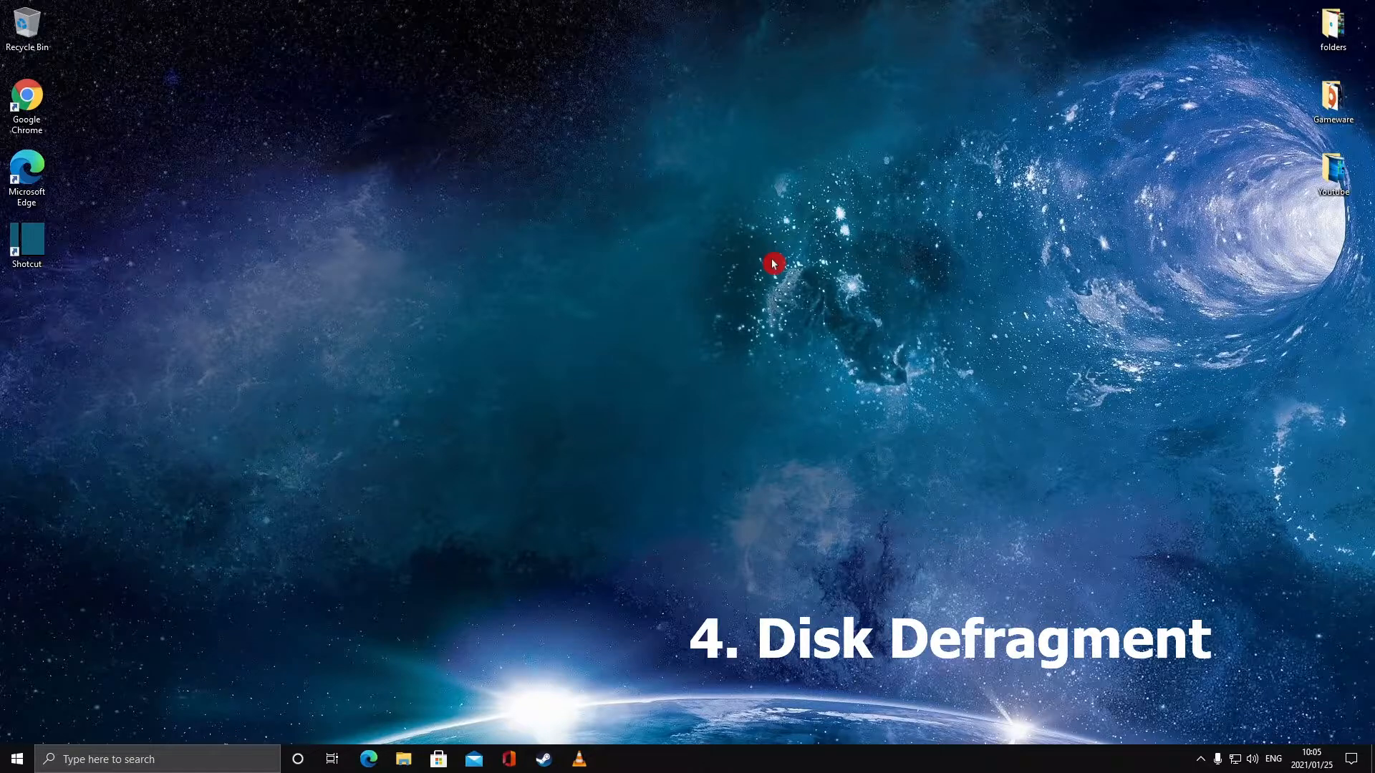
Step: Search Windows for "defra" and launch Defragment and Optimize Drives
left_click(251, 759)
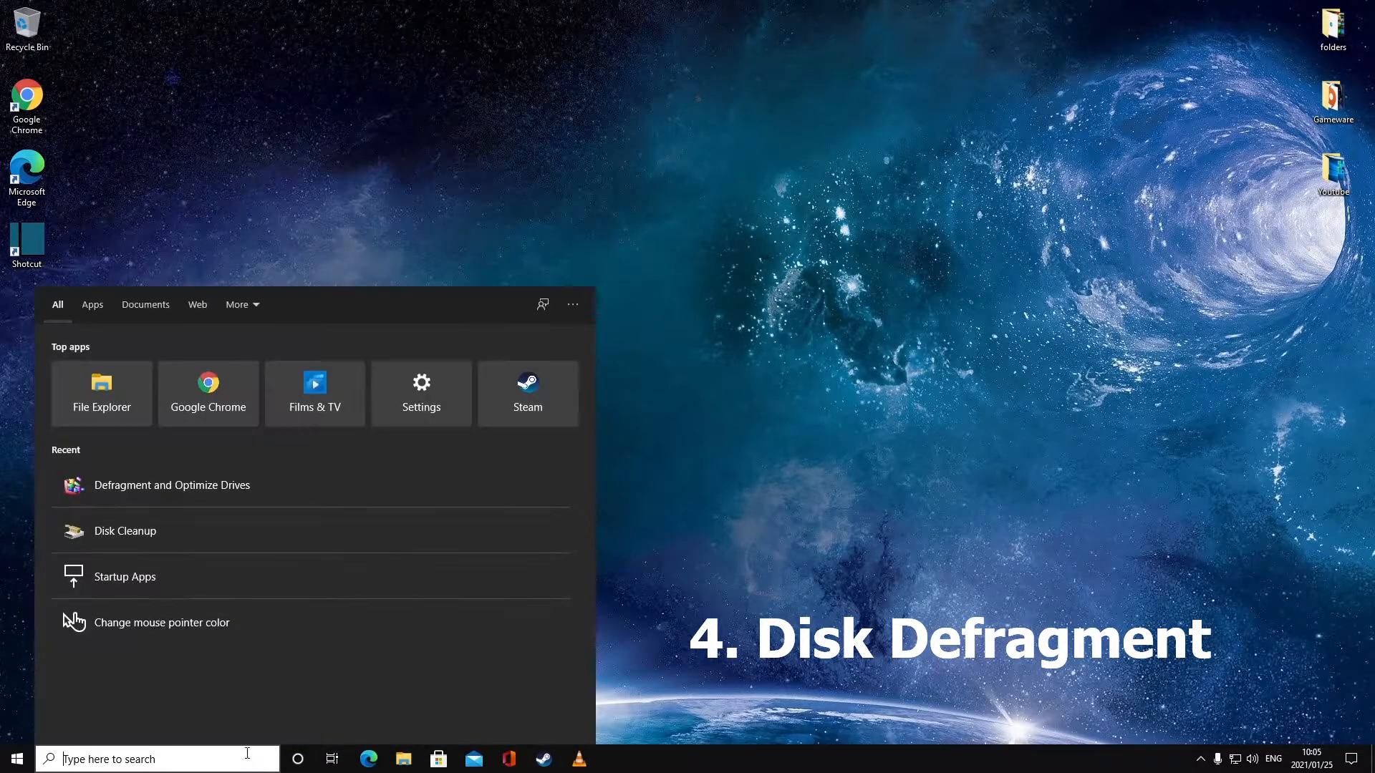
type("d")
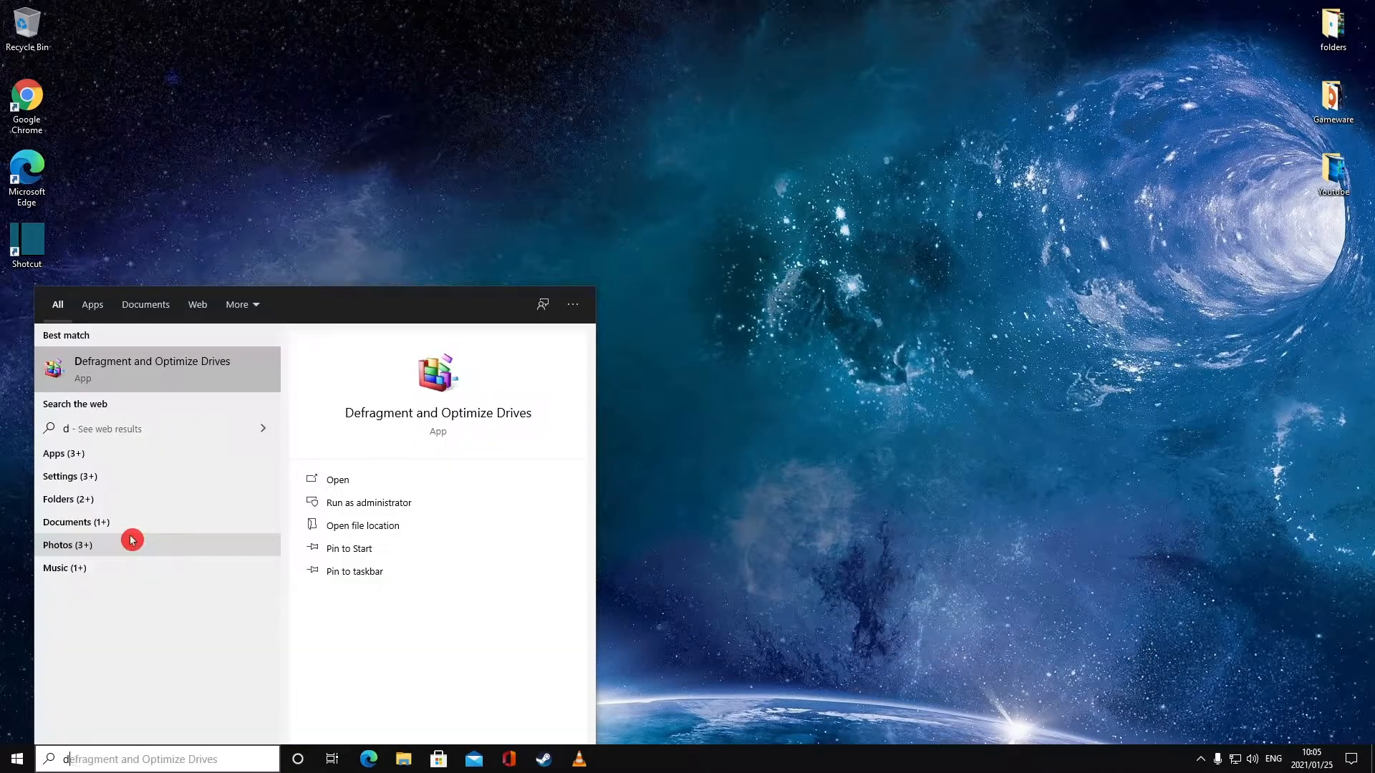
type("efra")
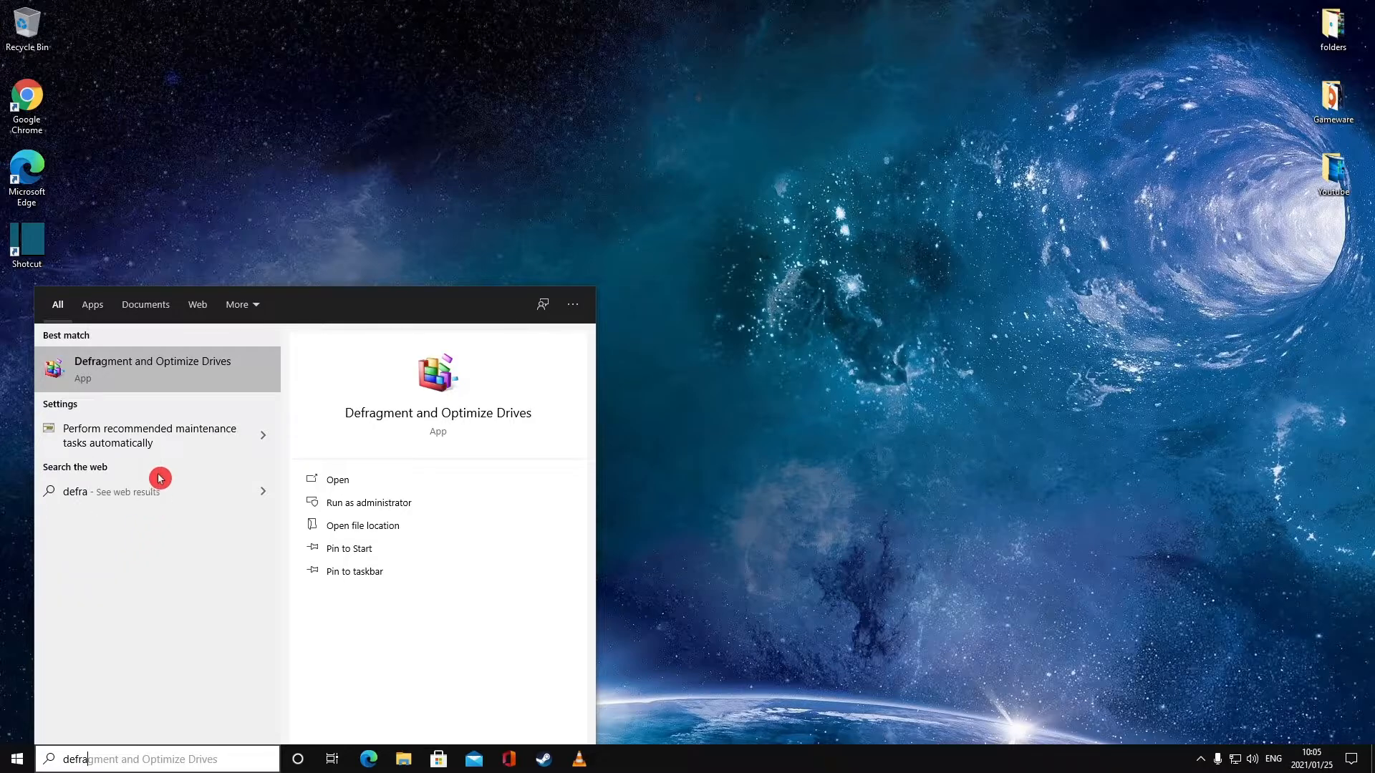
left_click(180, 369)
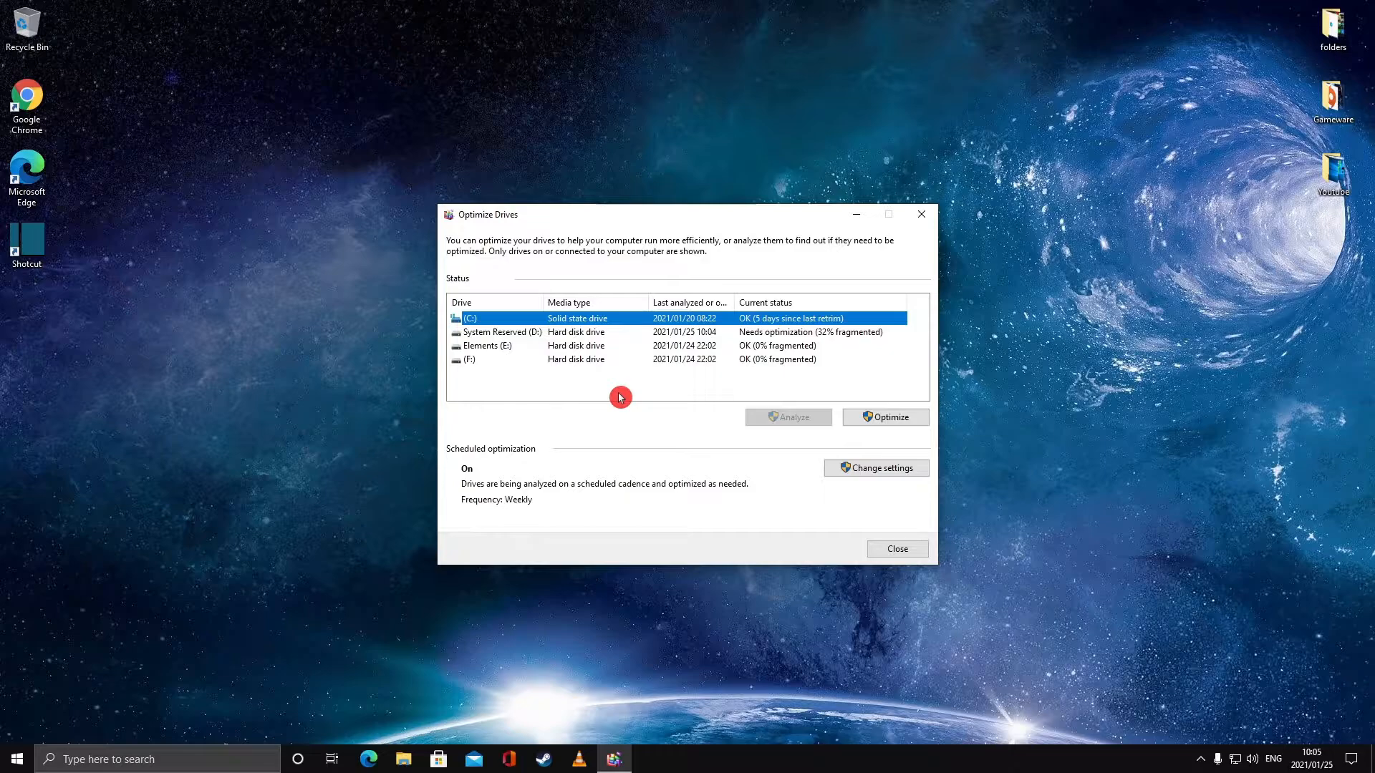
Step: Examine the media type and fragmentation status of the C:, D:, E: and F: drives
left_click(683, 359)
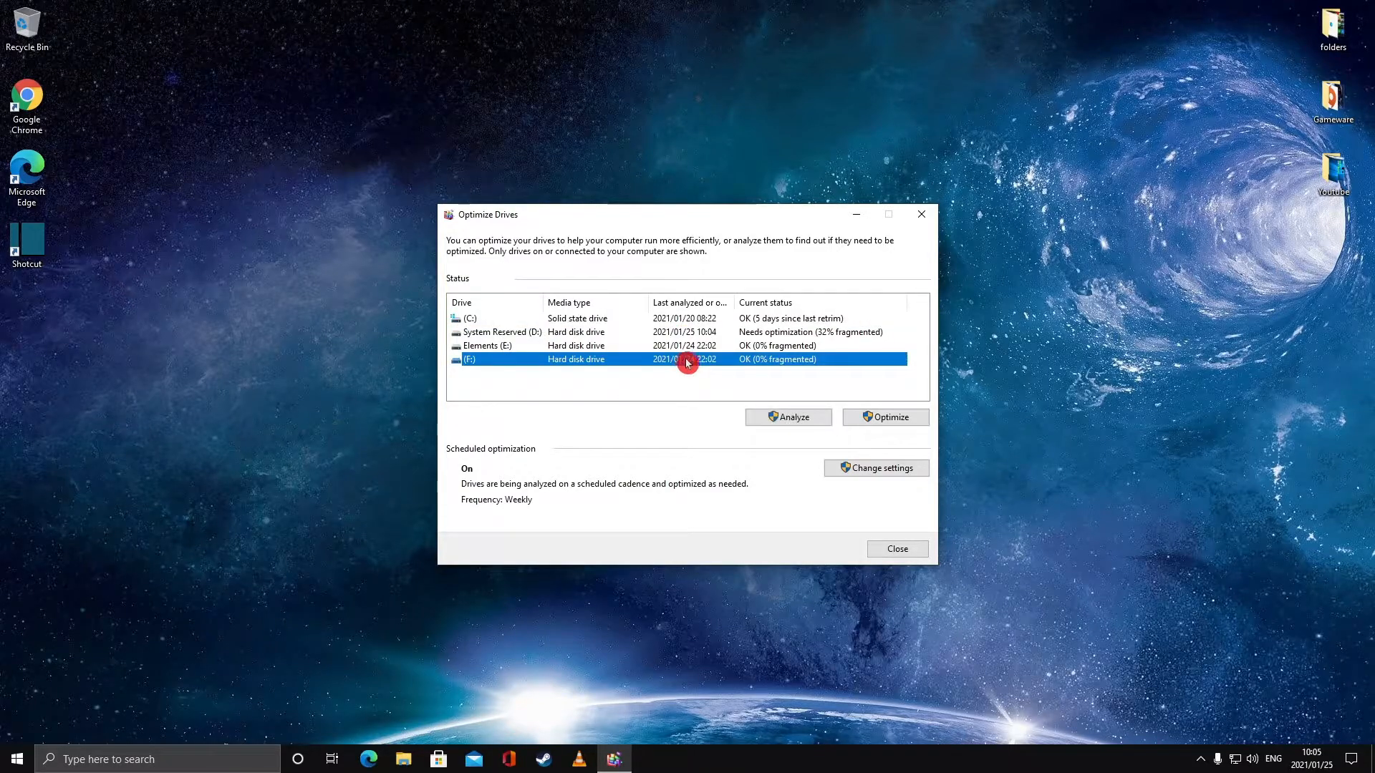
left_click(641, 346)
left_click(631, 332)
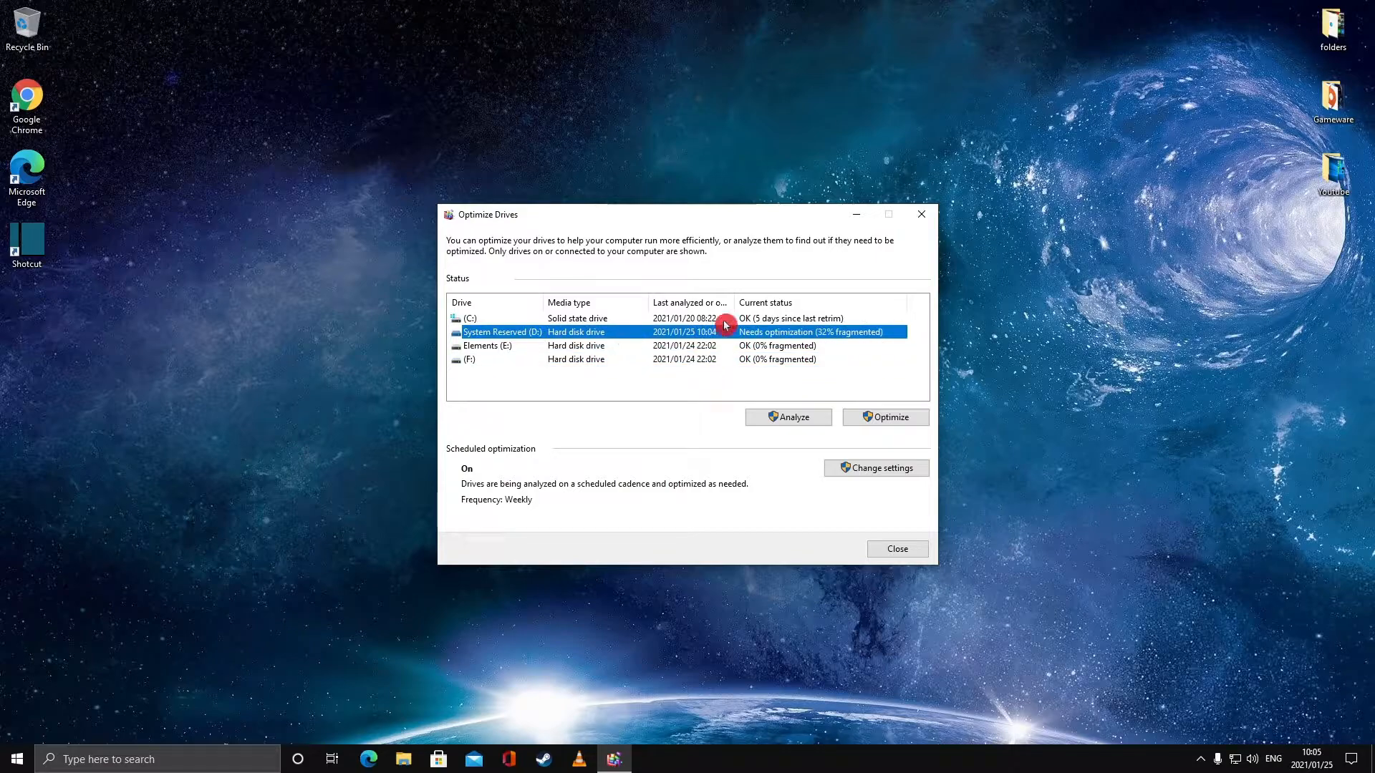
left_click(598, 319)
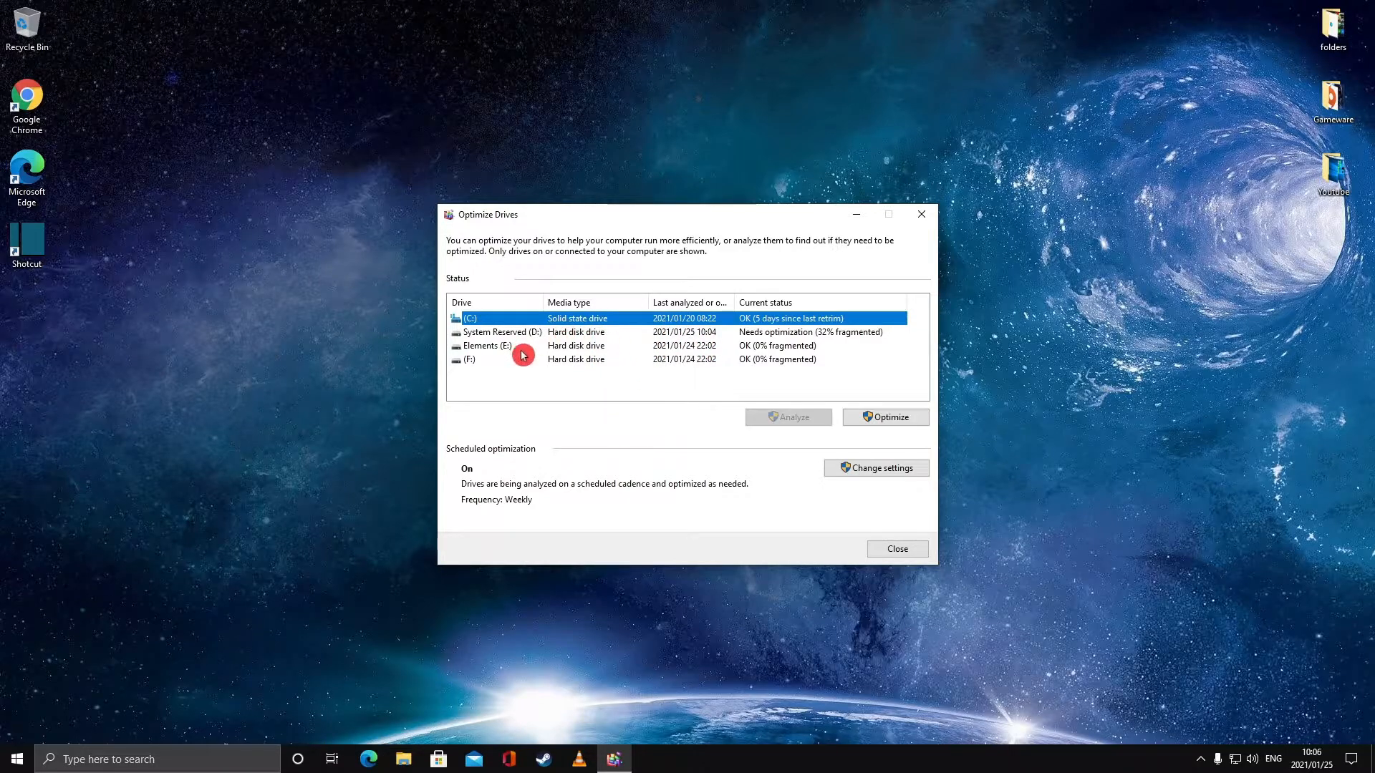
left_click(560, 347)
left_click(549, 359)
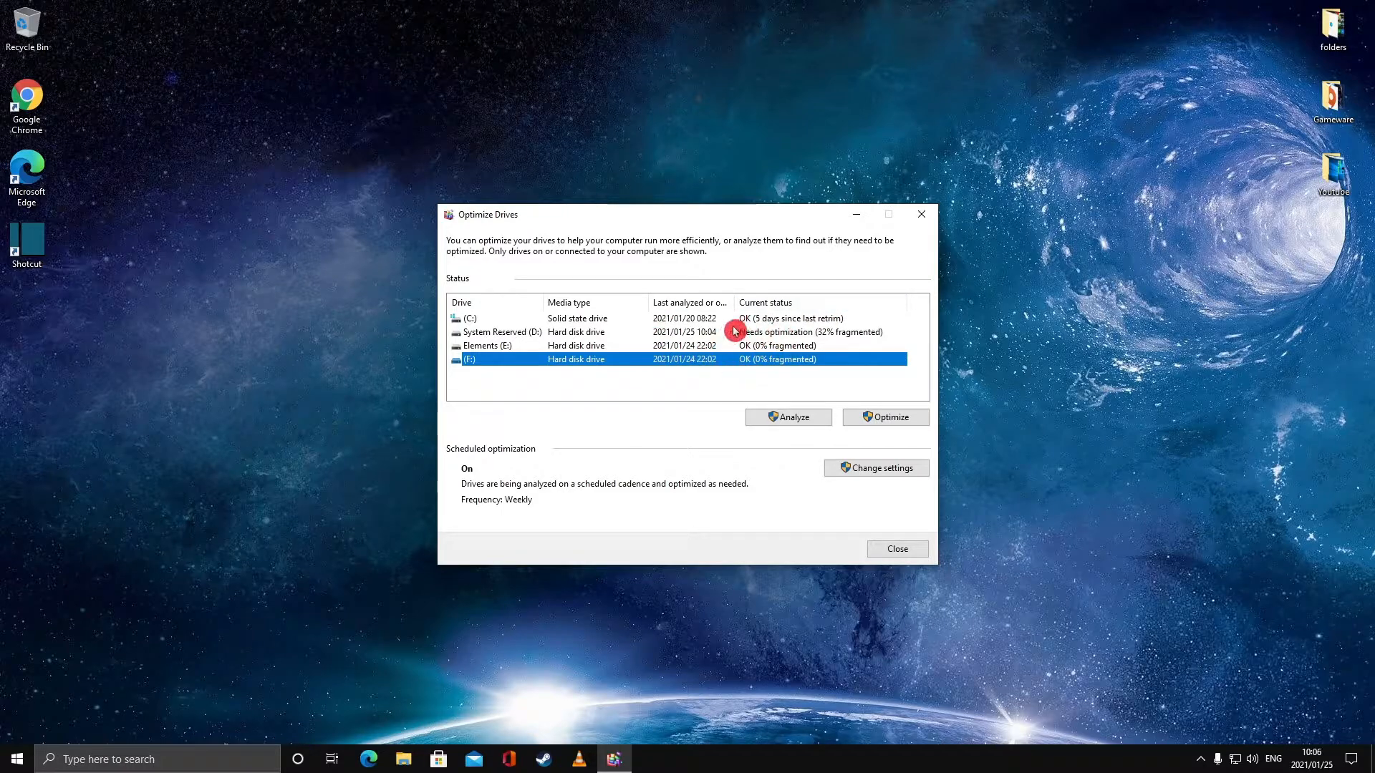
left_click(760, 345)
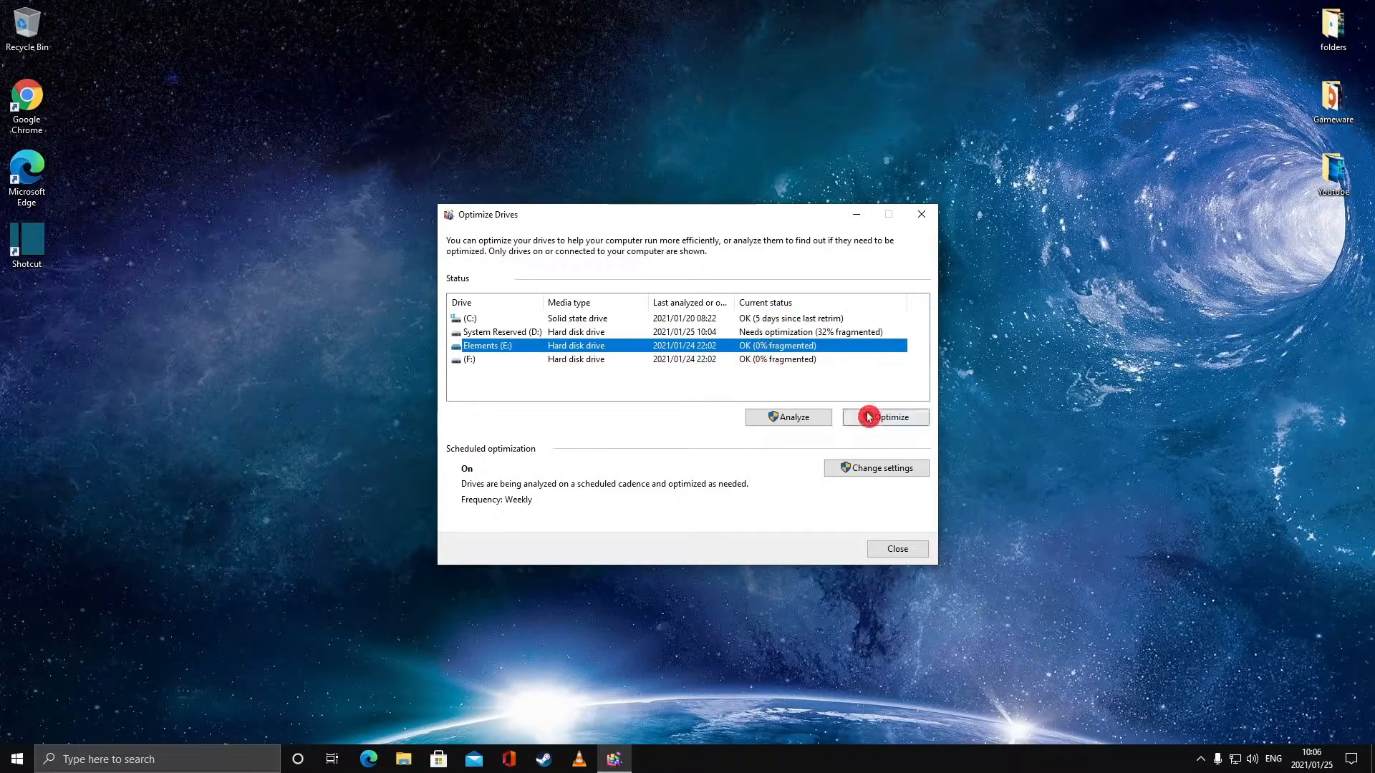
left_click(799, 363)
left_click(792, 335)
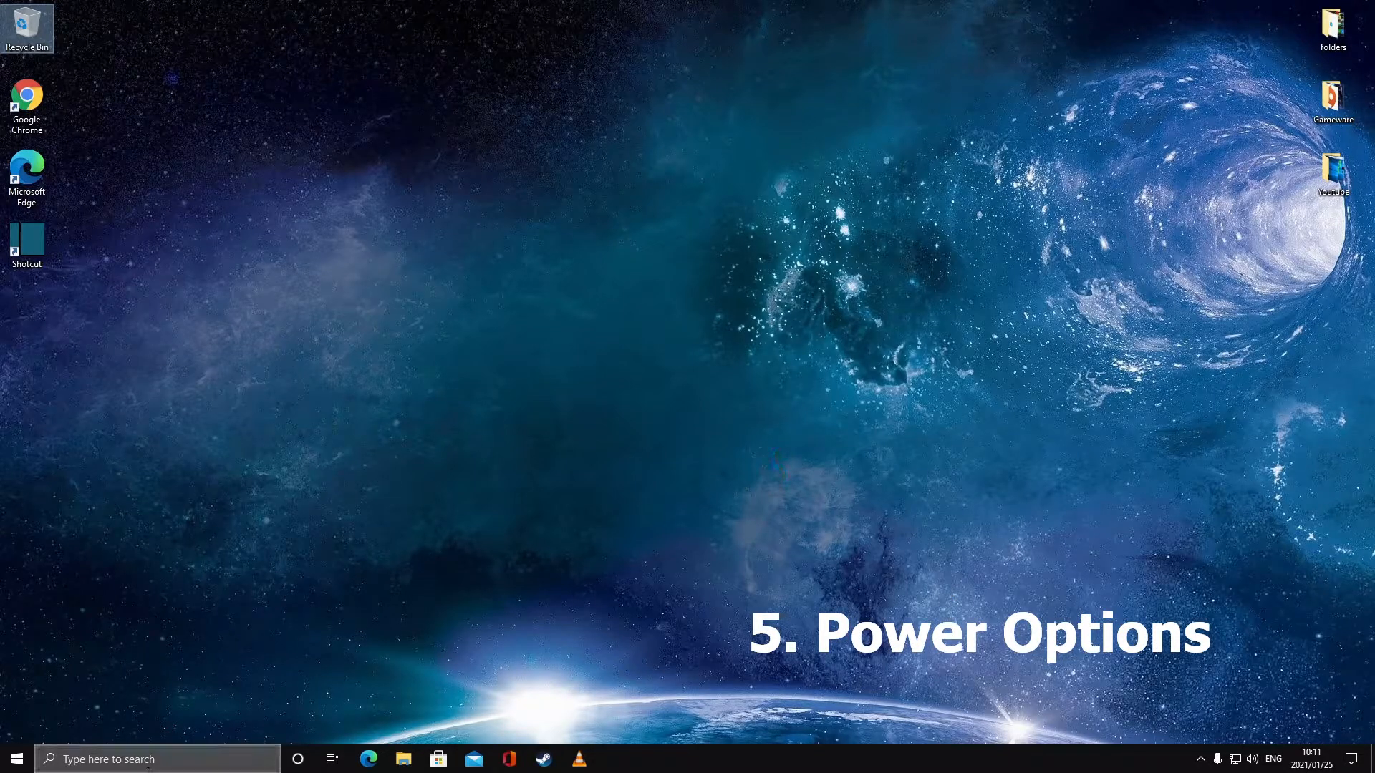
Step: Search for "power", go to the power plan selection, and open the Balanced plan's advanced power settings
left_click(175, 749)
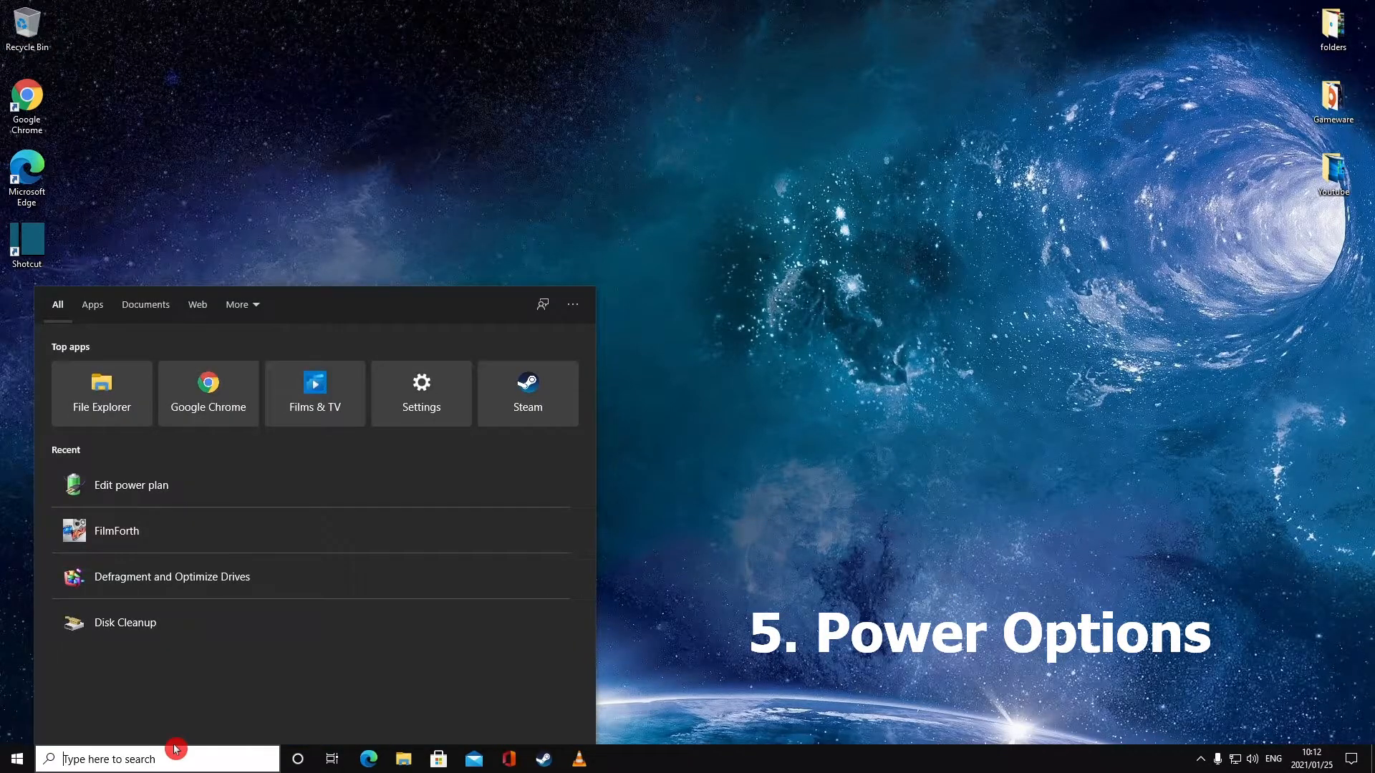
type("power")
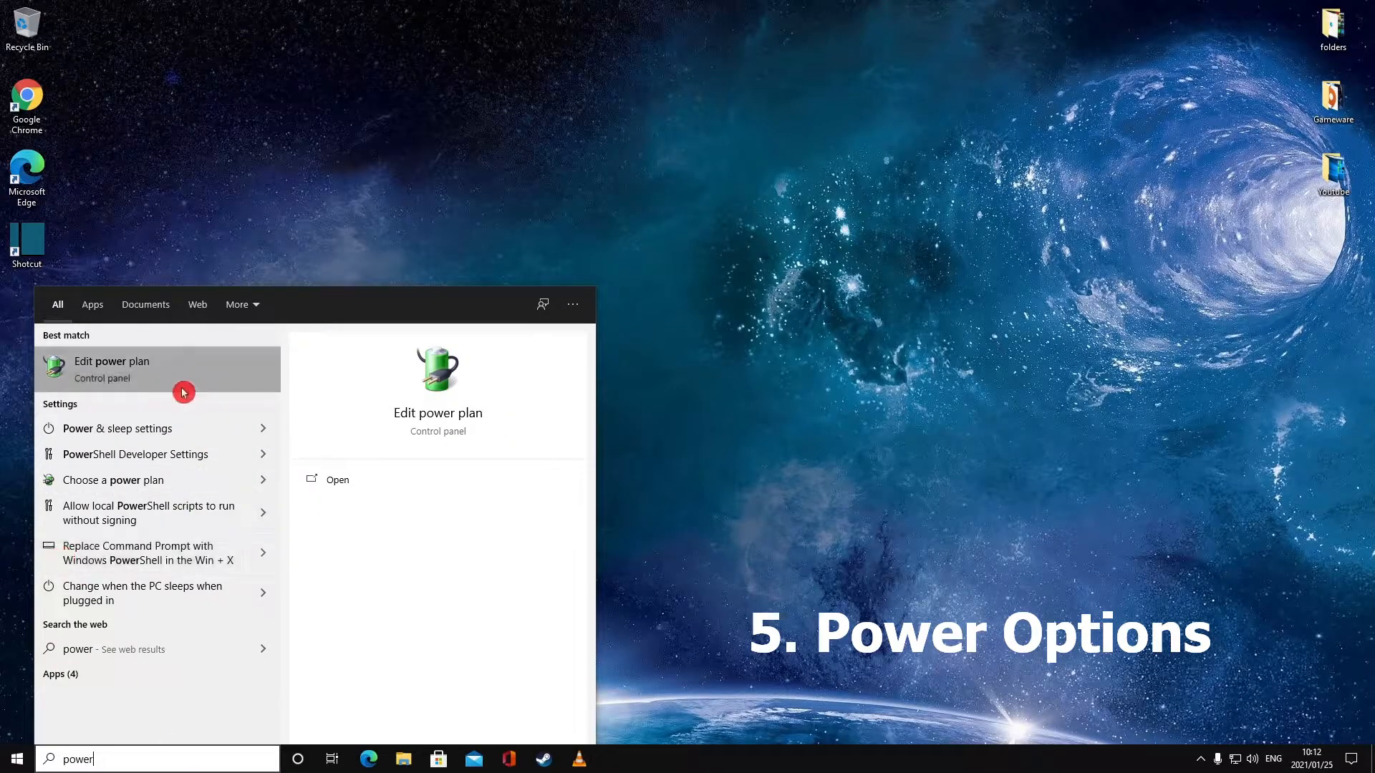
left_click(151, 478)
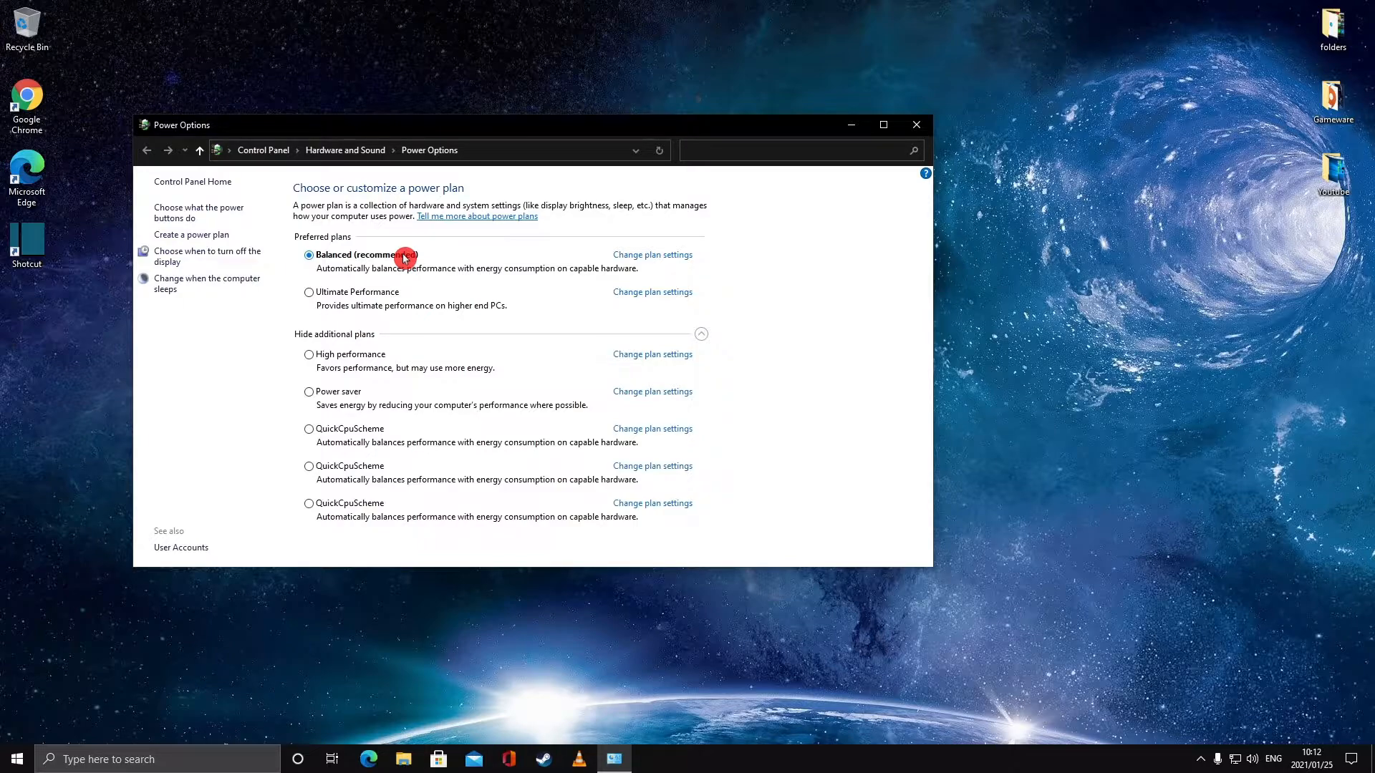
left_click(628, 257)
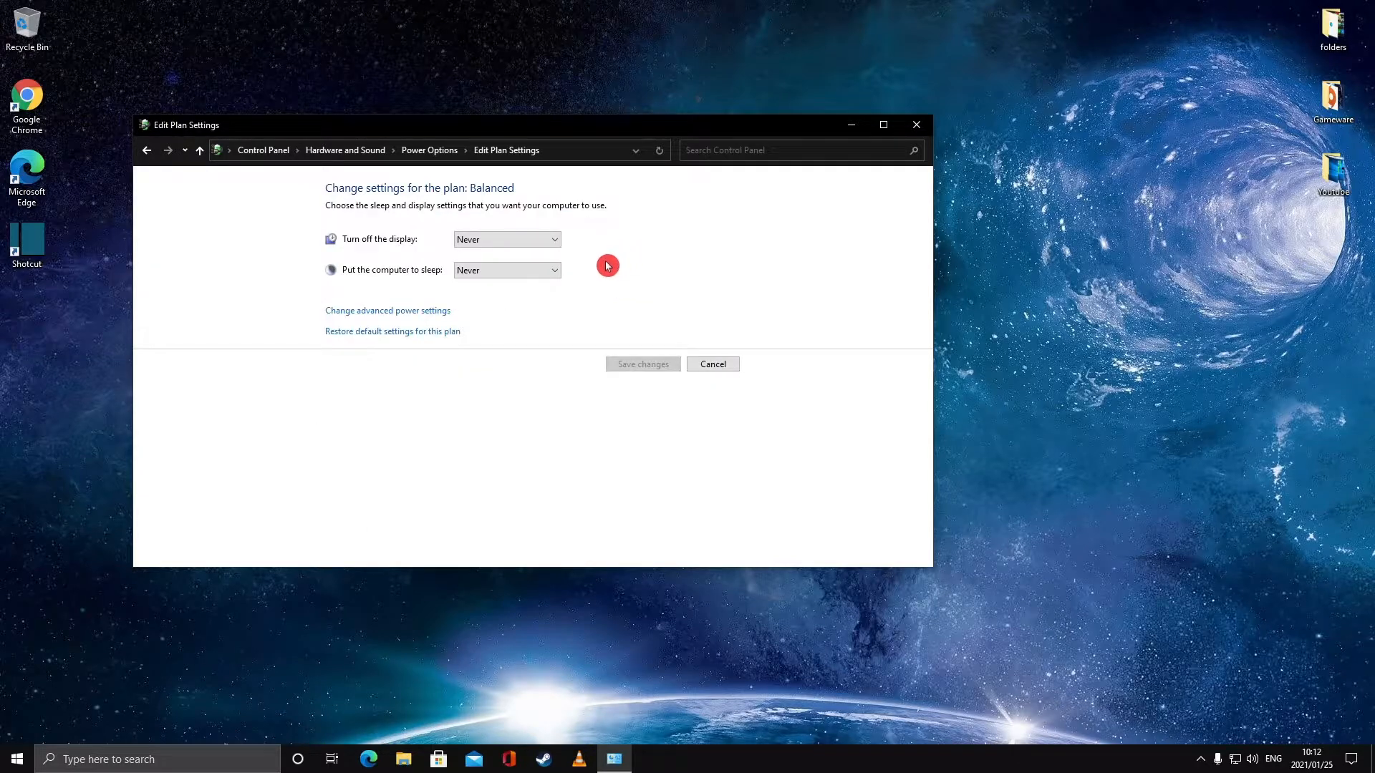
left_click(387, 312)
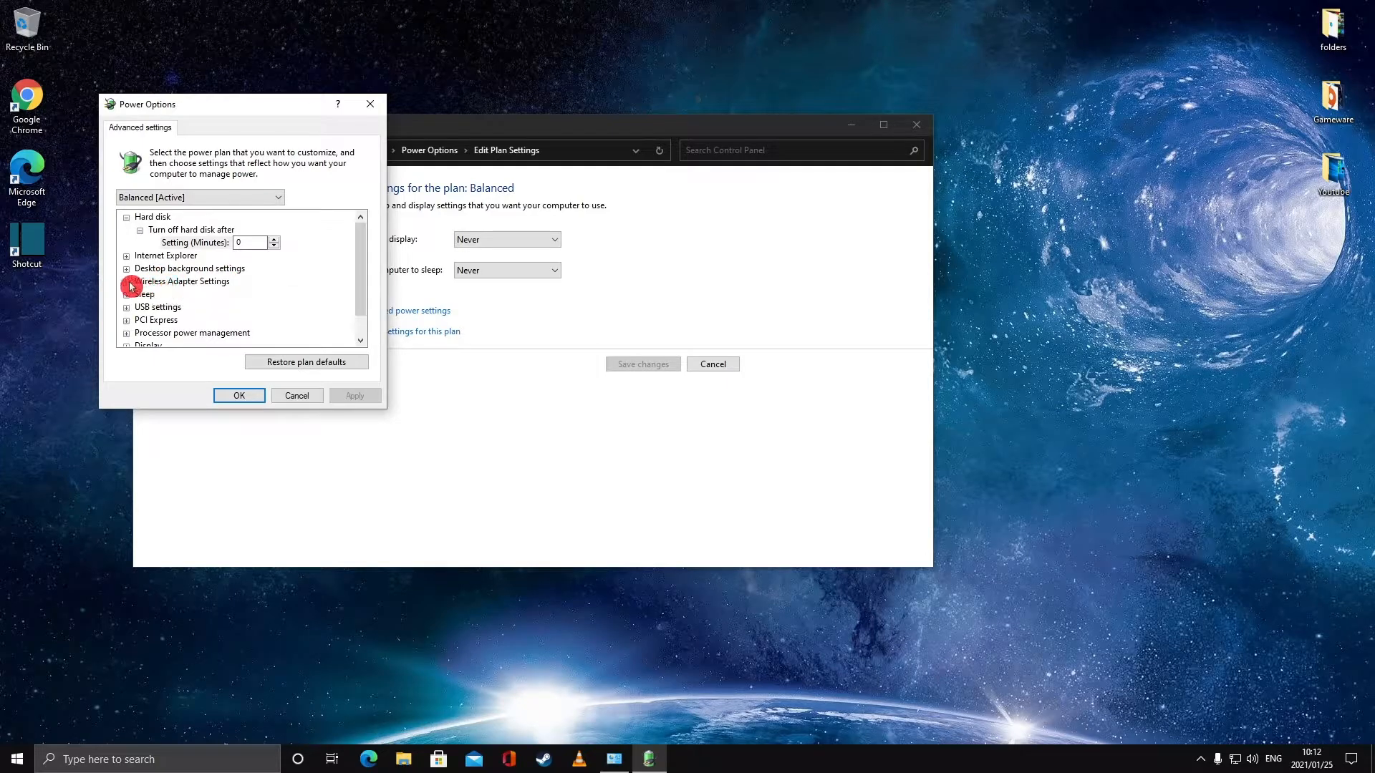
Step: Set the Power Saving Mode under Wireless Adapter Settings to Maximum Performance
left_click(128, 283)
left_click(140, 295)
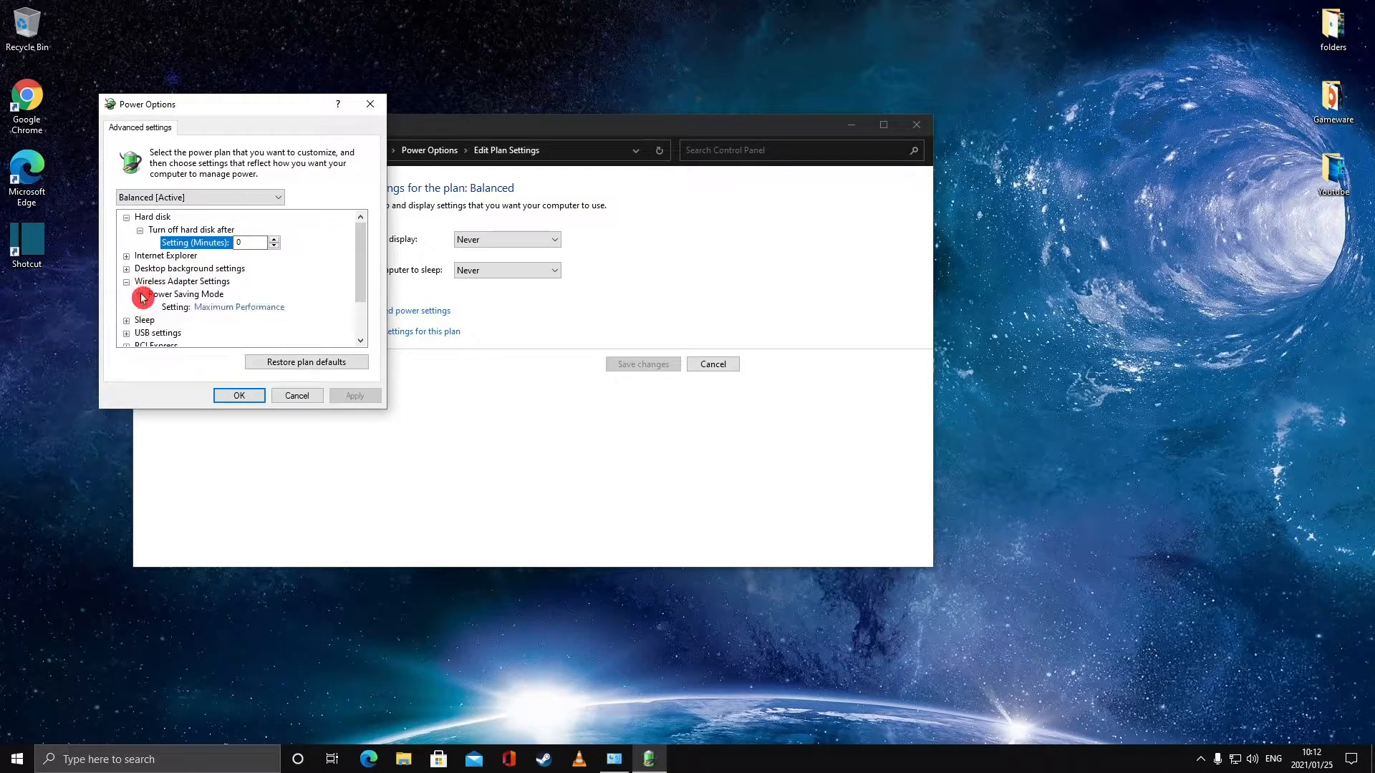
left_click(230, 307)
left_click(232, 307)
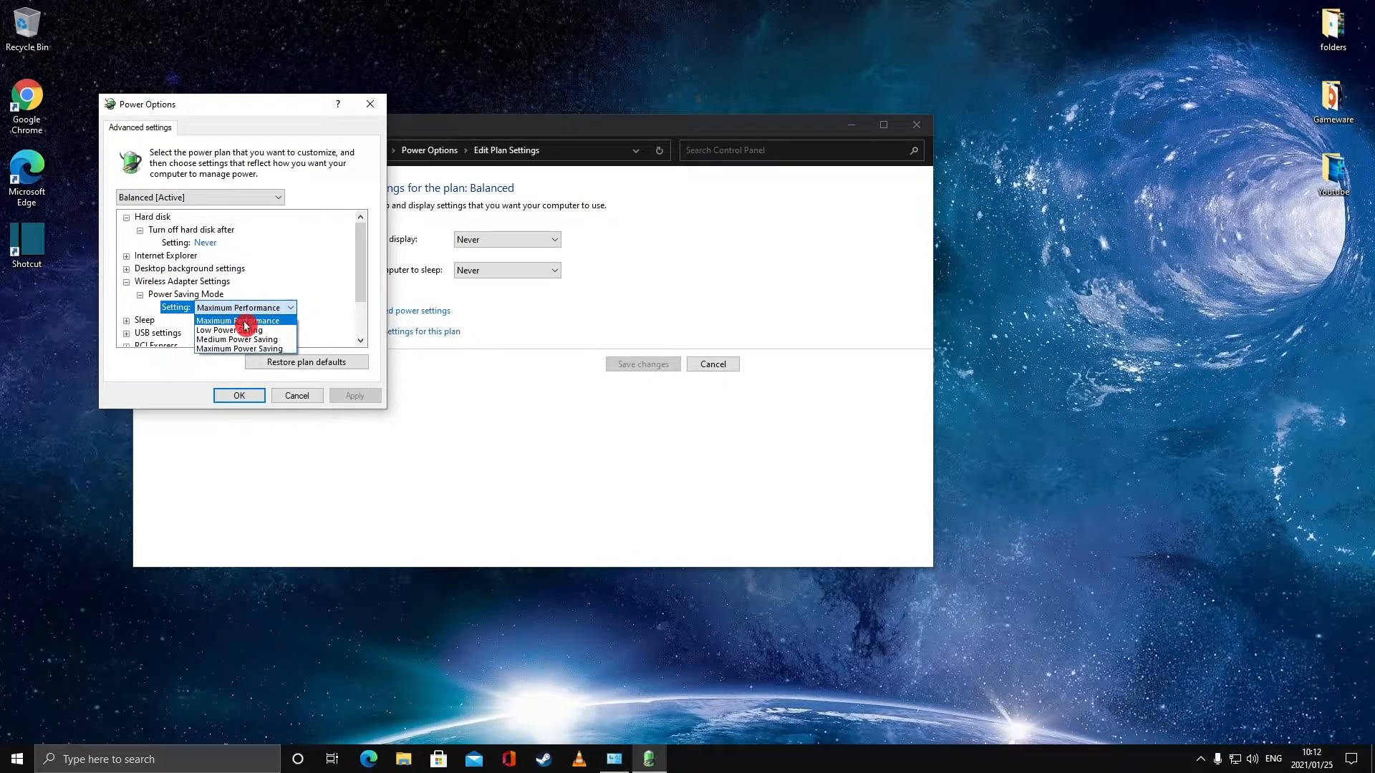
left_click(246, 321)
left_click(351, 396)
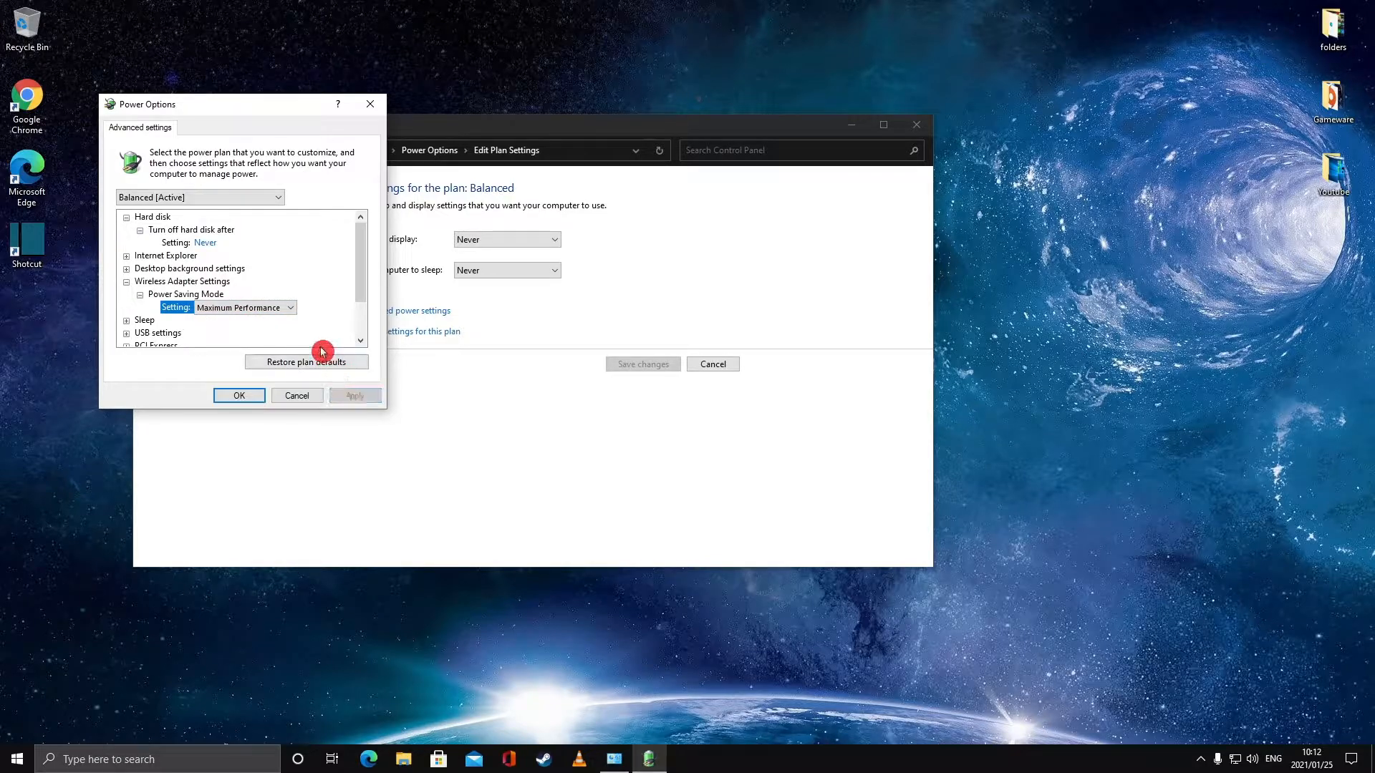
Step: Set Link State Power Management under PCI Express to Off
scroll(333, 328, "down", 2)
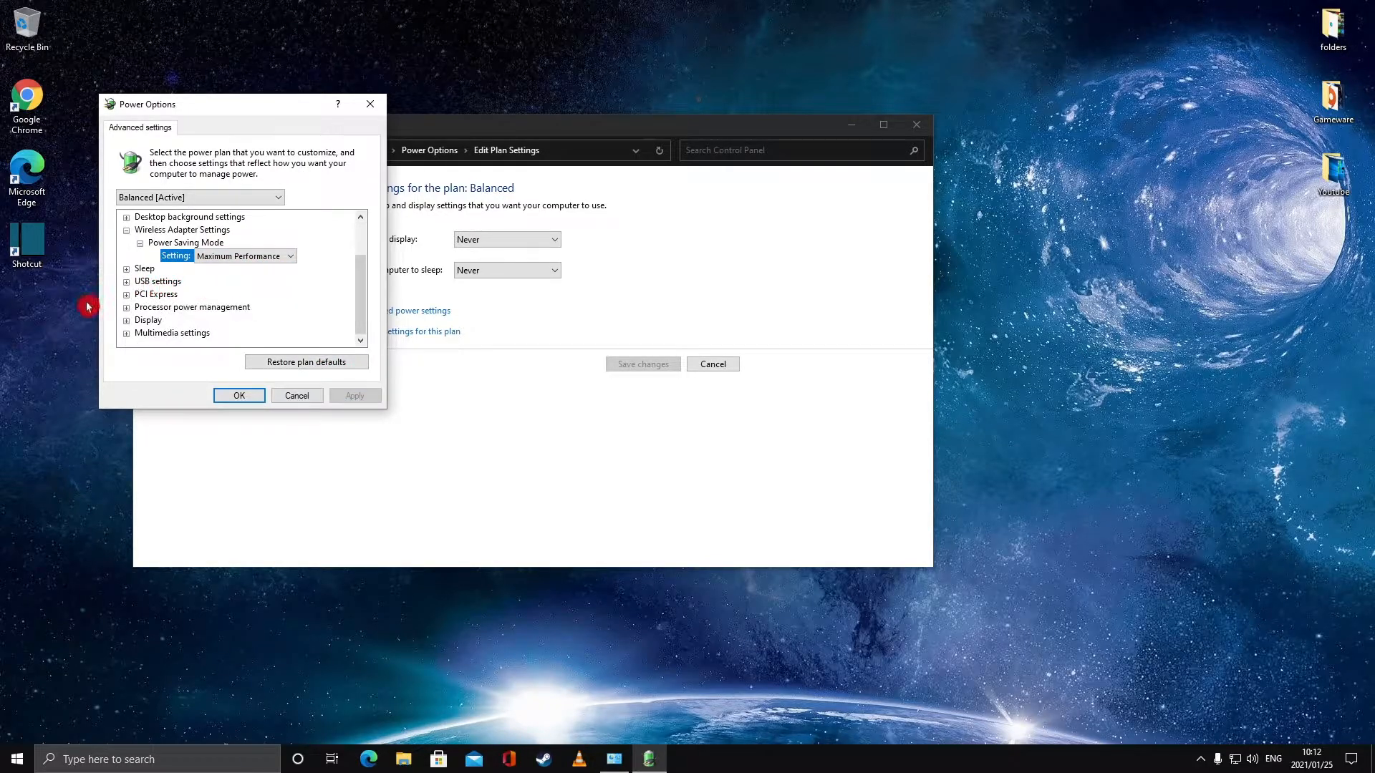
left_click(127, 295)
left_click(140, 307)
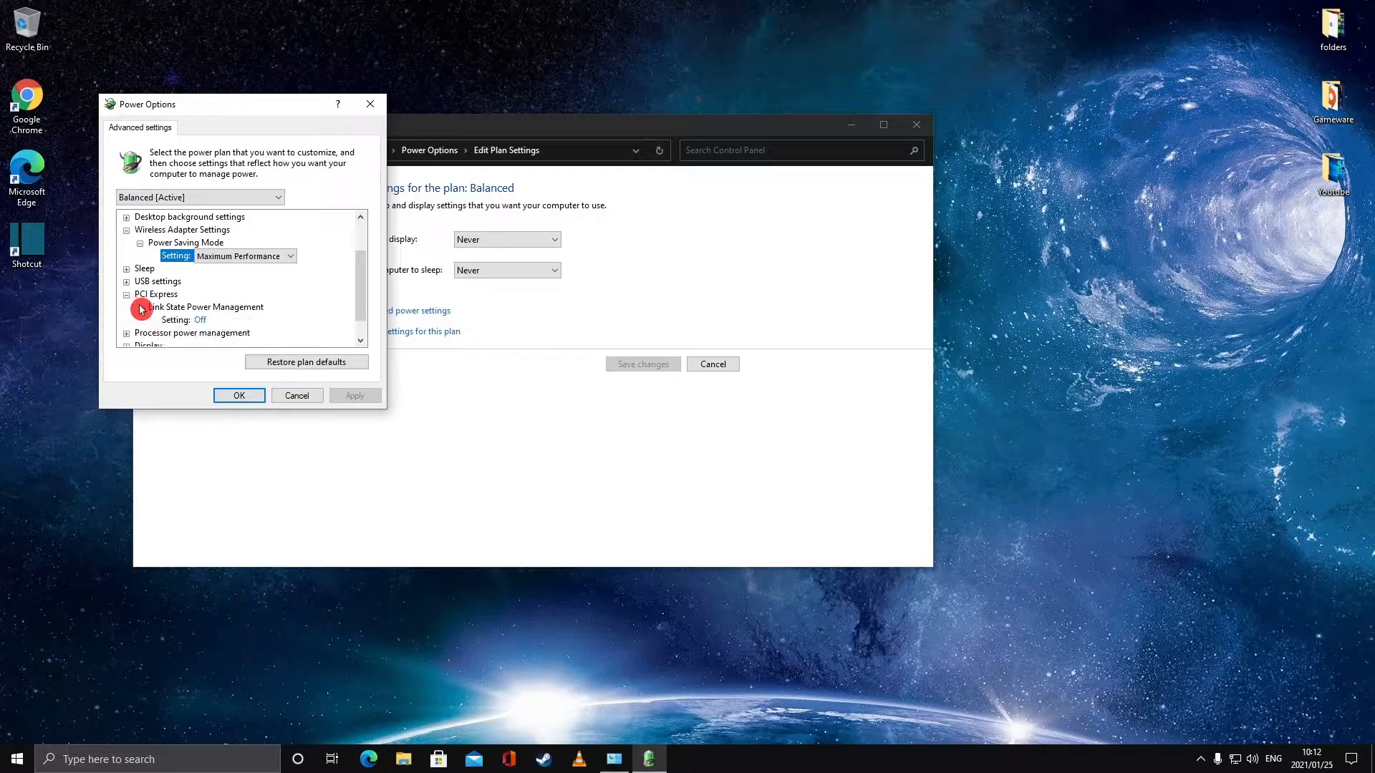
left_click(182, 319)
left_click(239, 320)
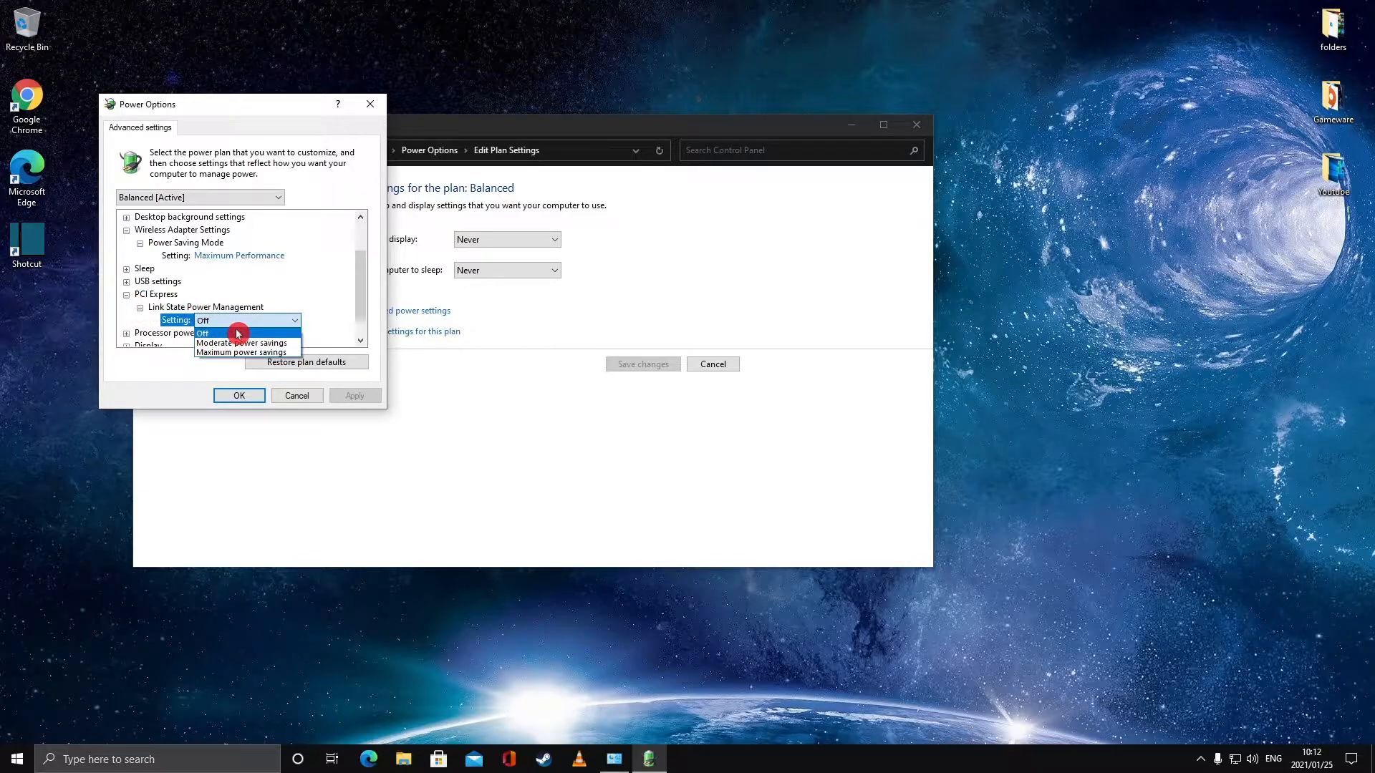
left_click(238, 334)
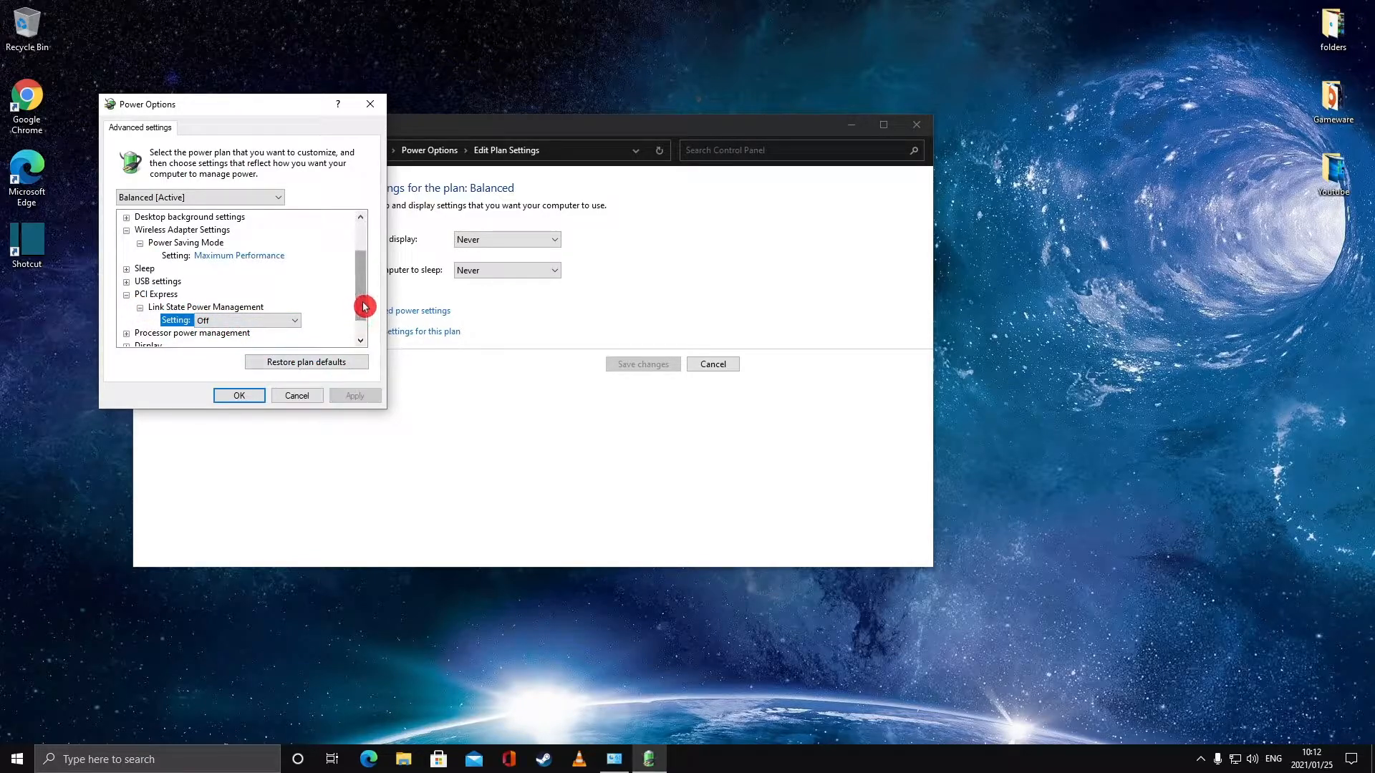
Step: Set the Minimum processor state under Processor power management to 60% and apply it
left_click_drag(363, 307, 362, 319)
left_click(127, 306)
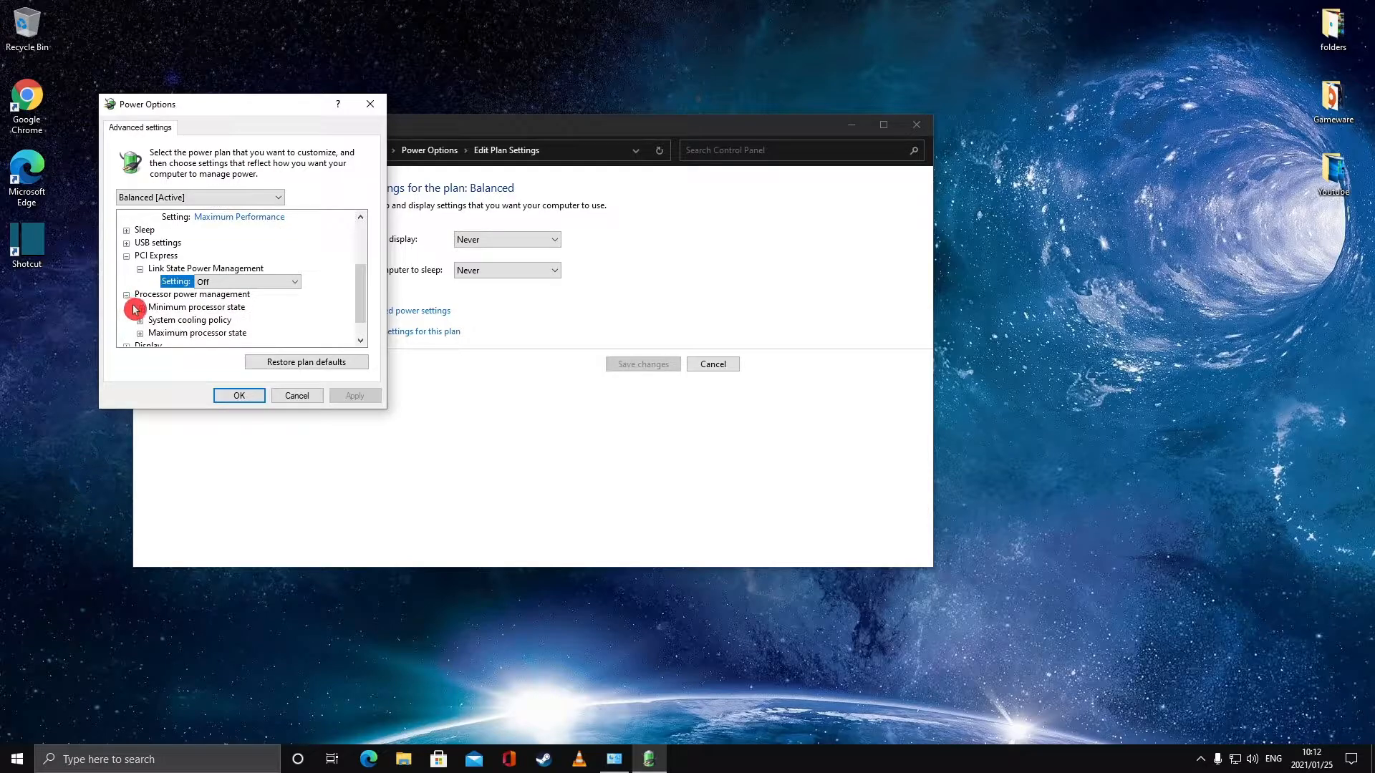
left_click(138, 308)
left_click_drag(360, 277, 359, 296)
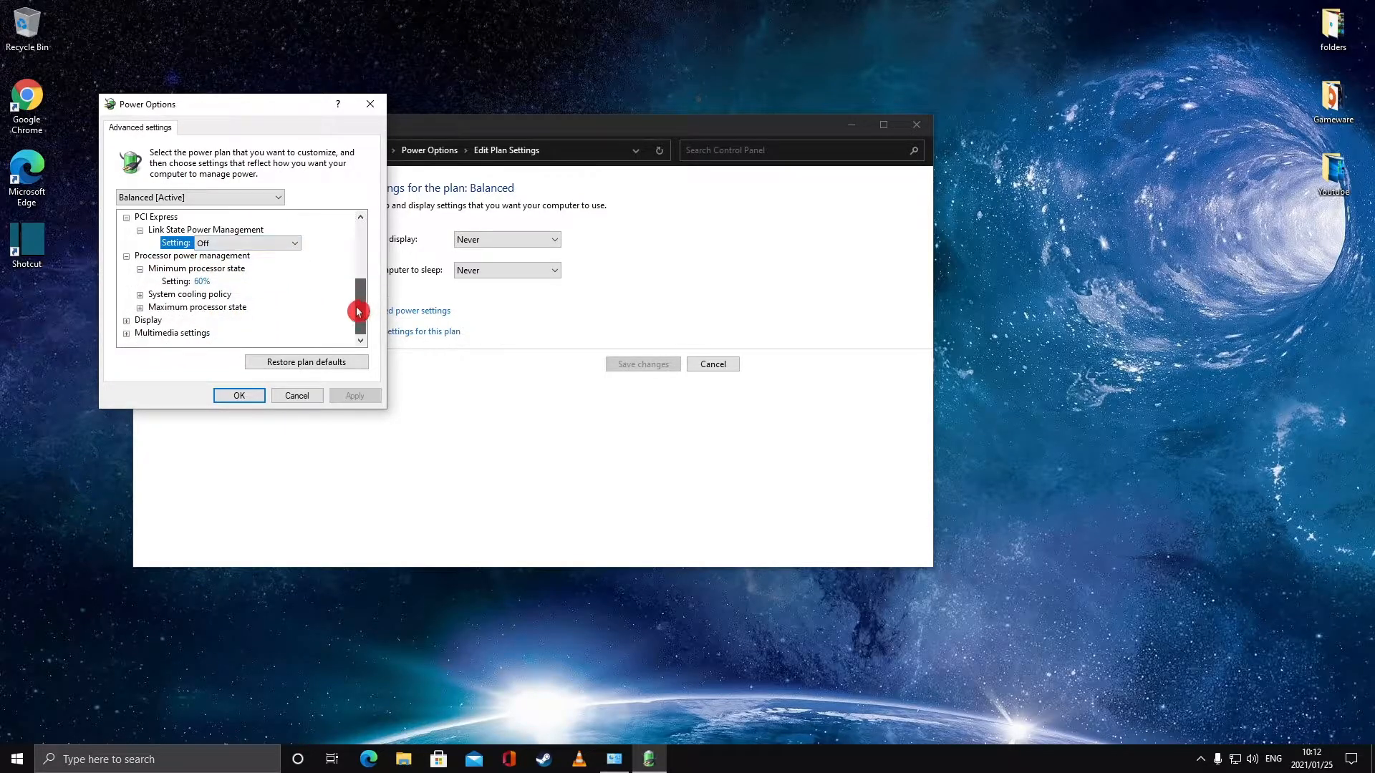
left_click(209, 280)
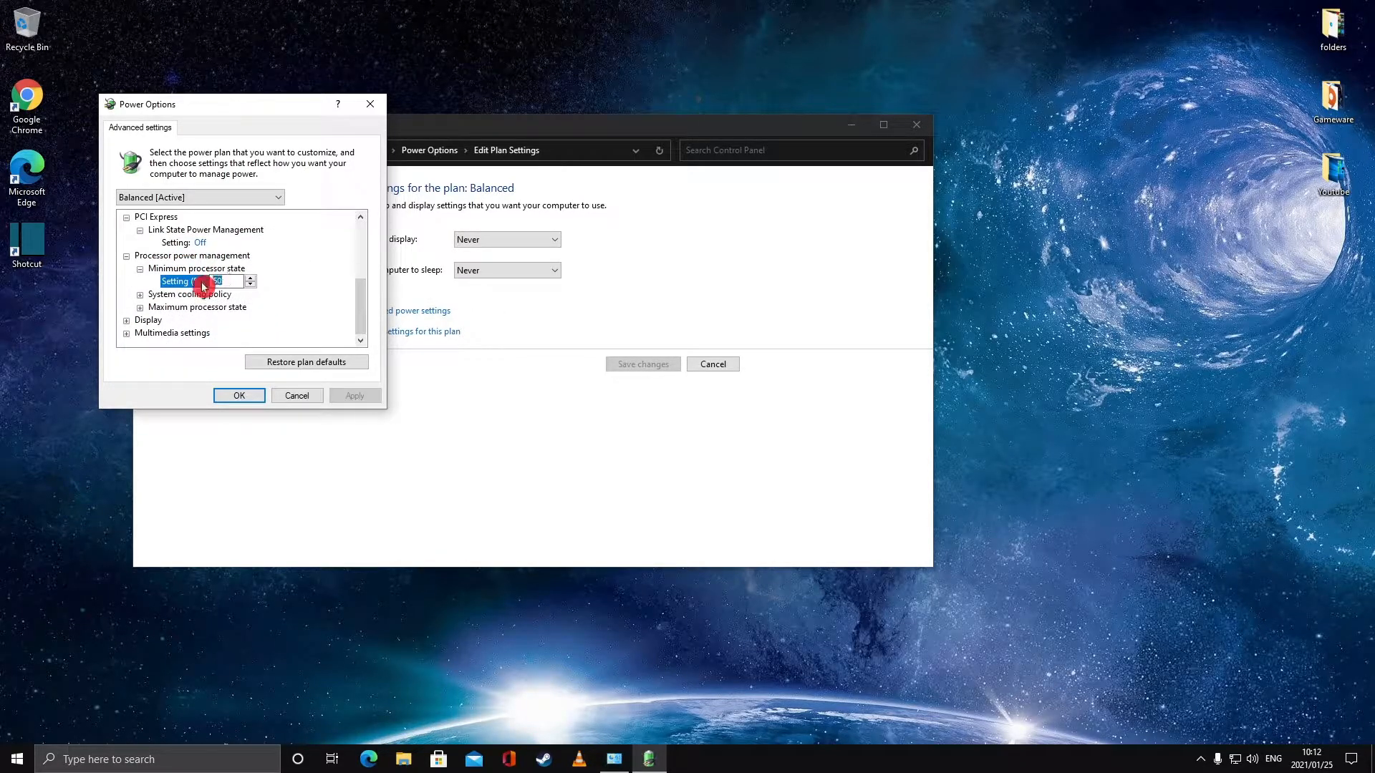
type("60")
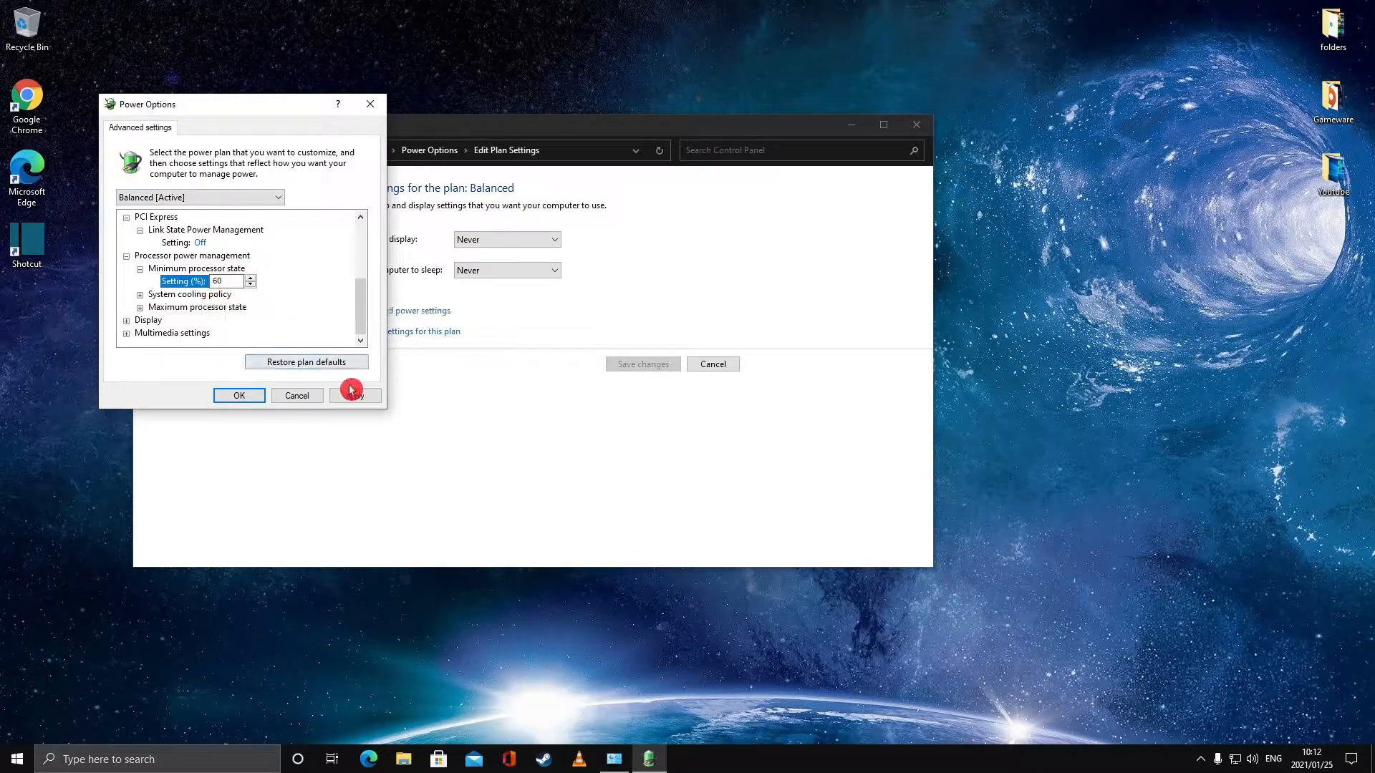
left_click(354, 395)
Step: Set the Maximum processor state to 100%, apply it and close the advanced power settings
left_click(143, 308)
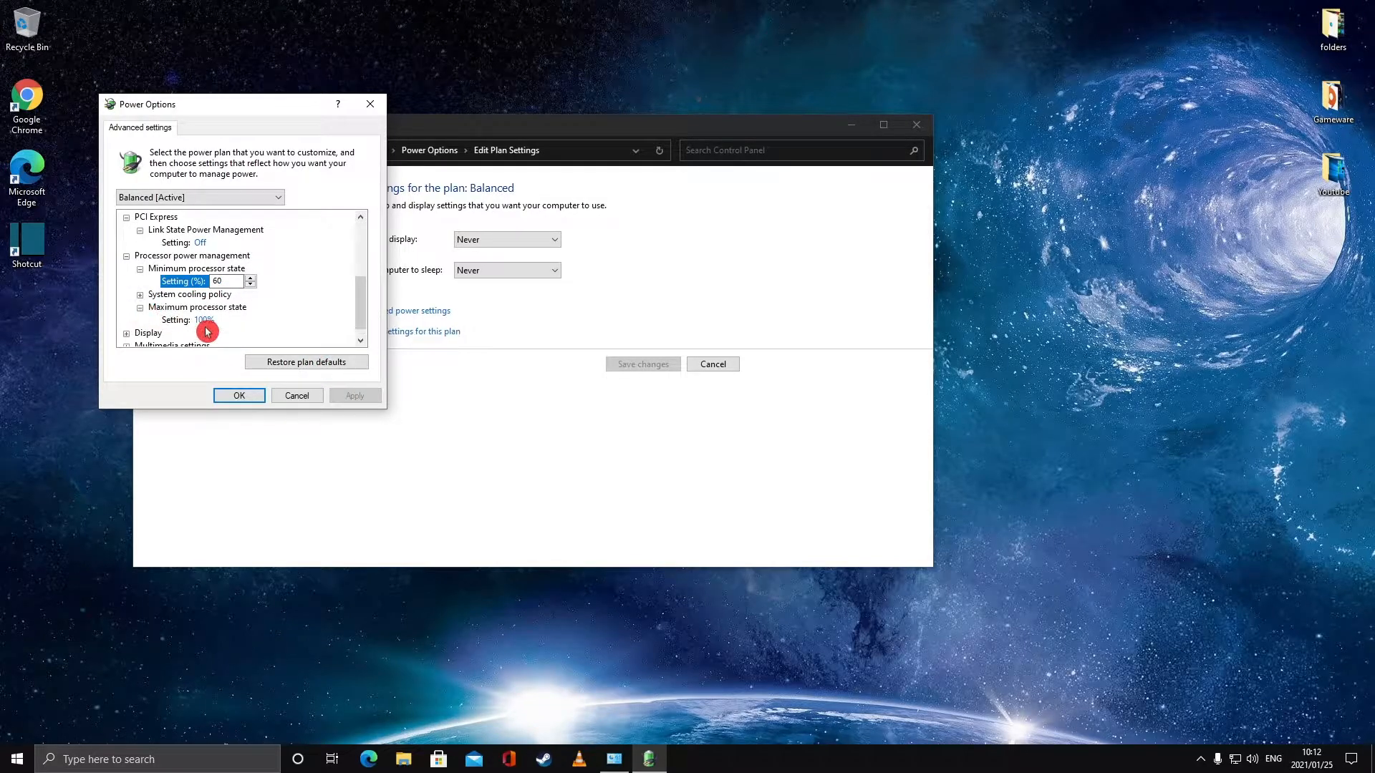
left_click(207, 320)
type("100")
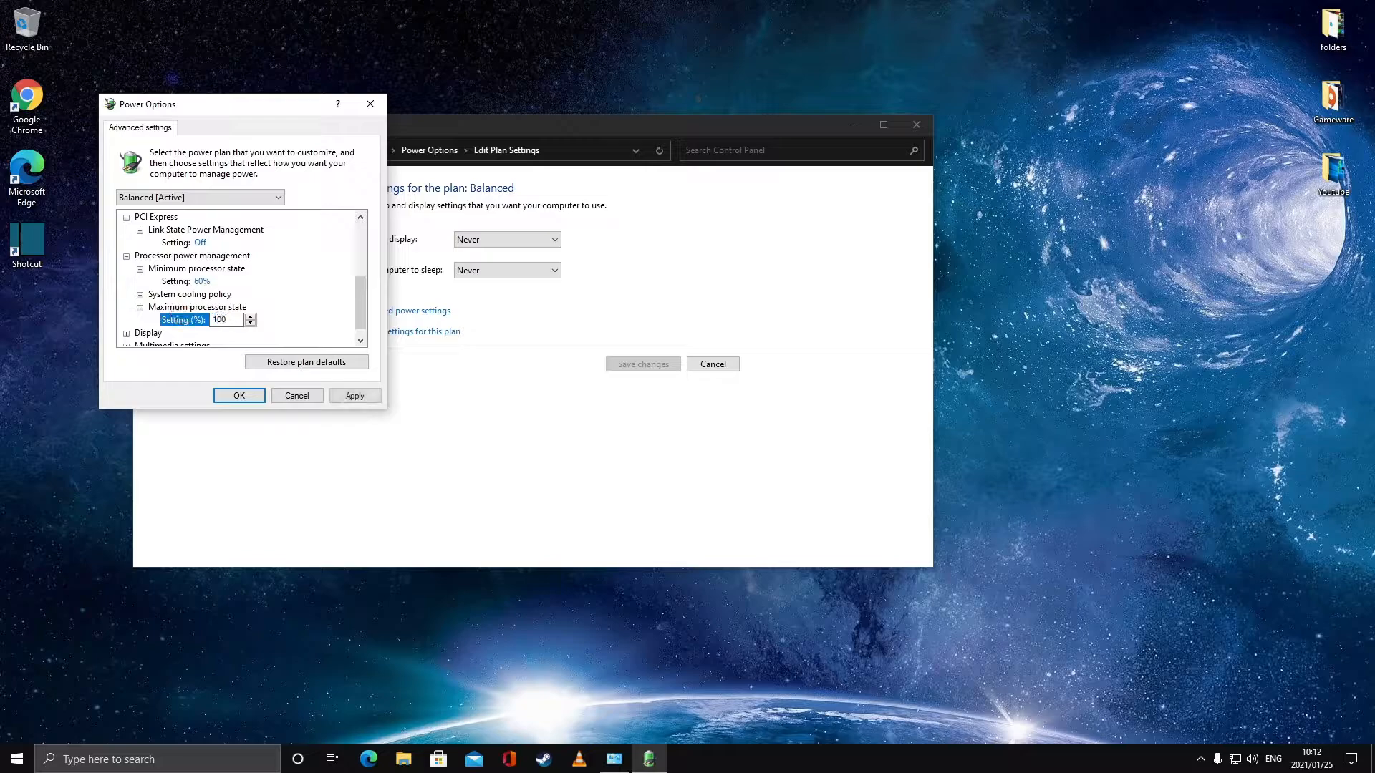
left_click(353, 402)
left_click(259, 395)
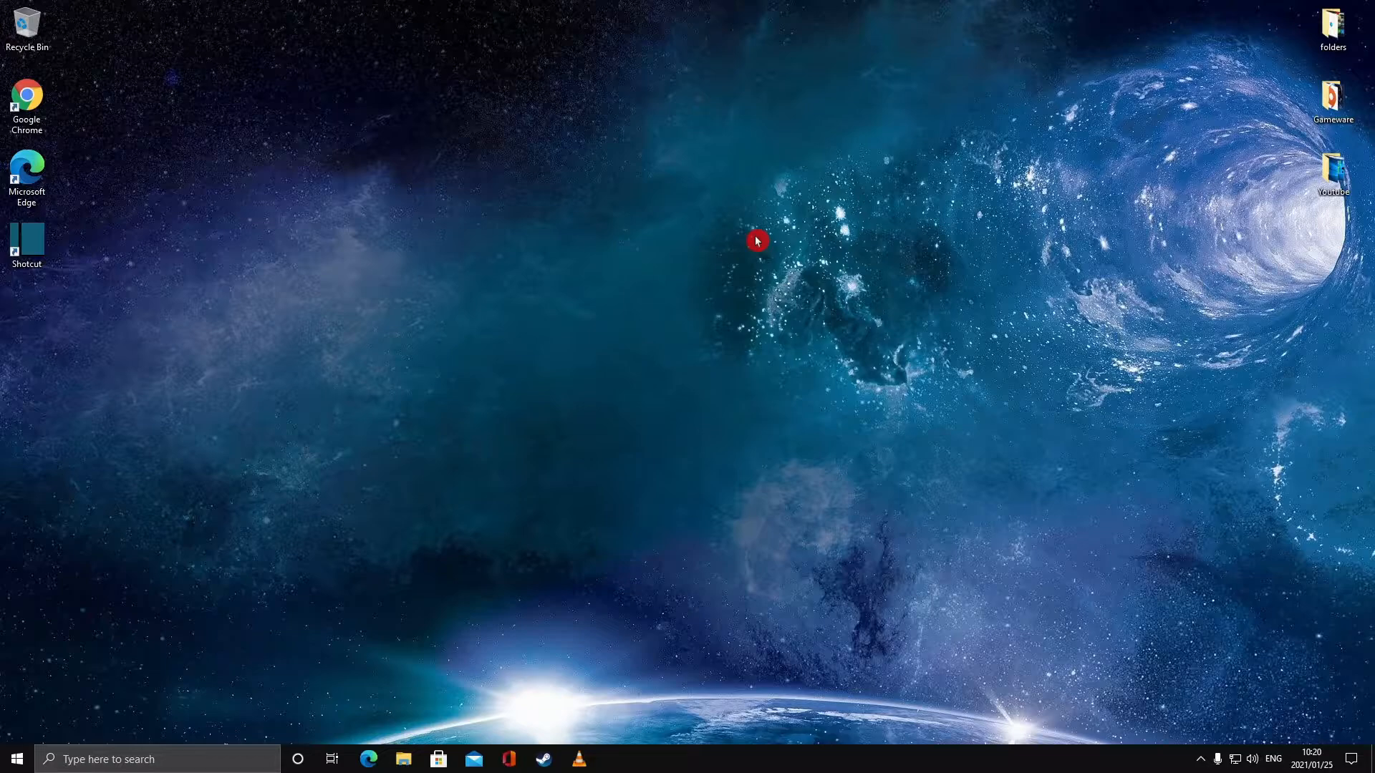
Step: Search for "back", open the Background apps settings and review which apps are allowed to run in the background
left_click(235, 752)
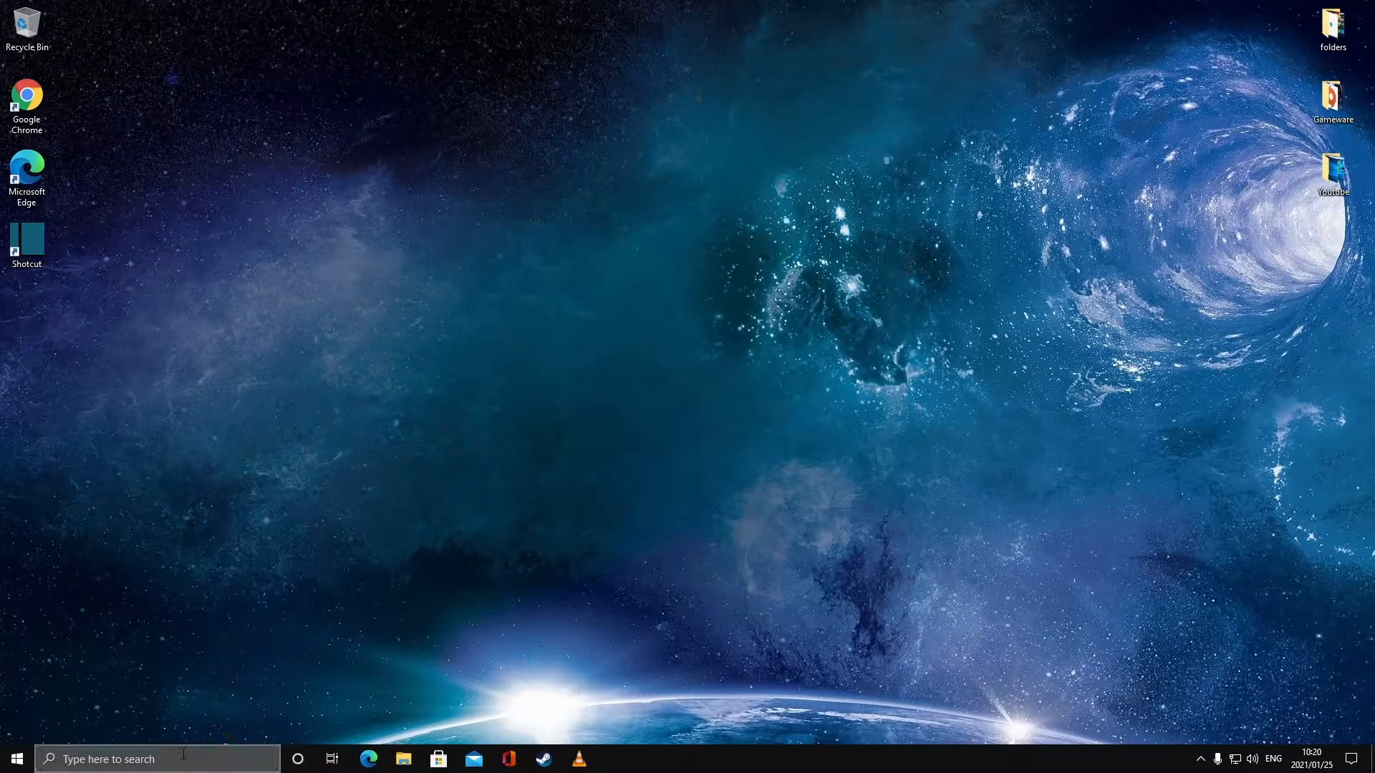
type("back")
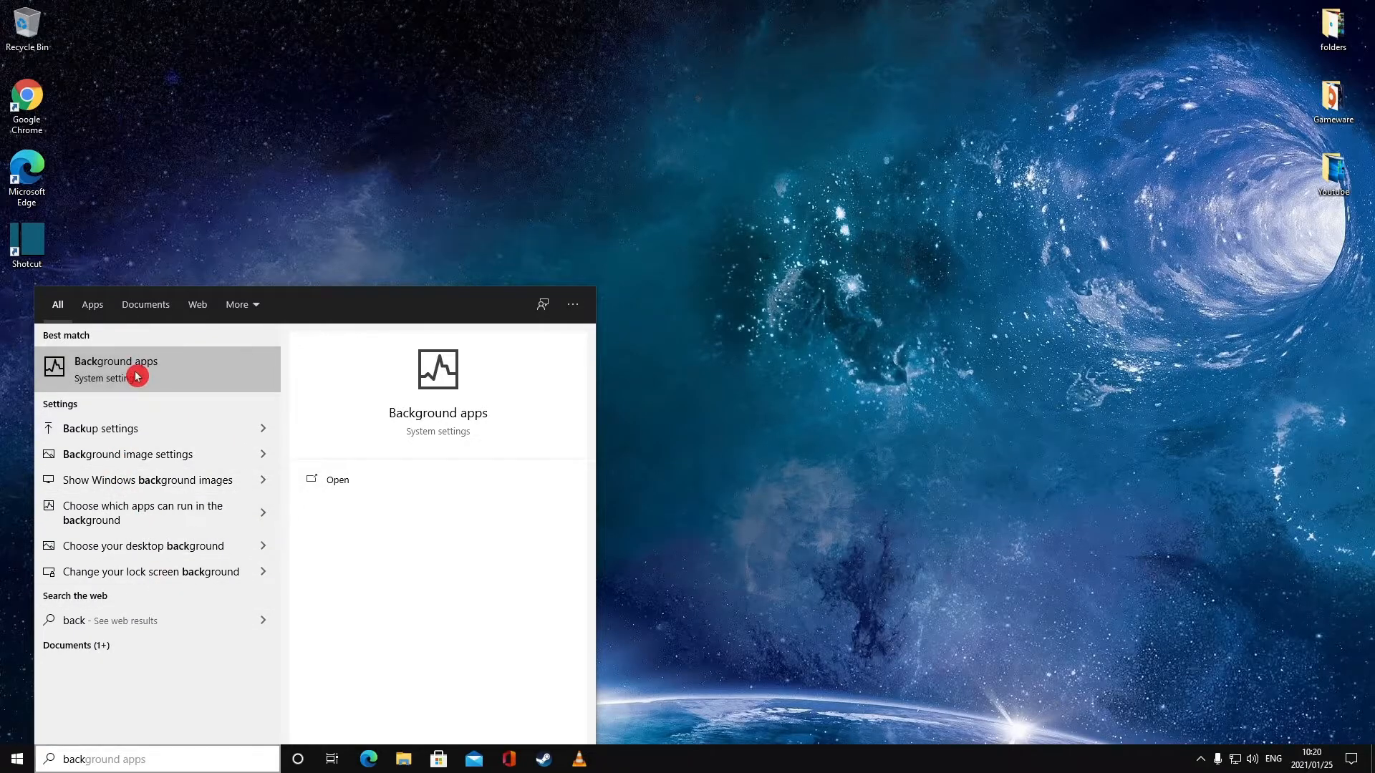
left_click(136, 376)
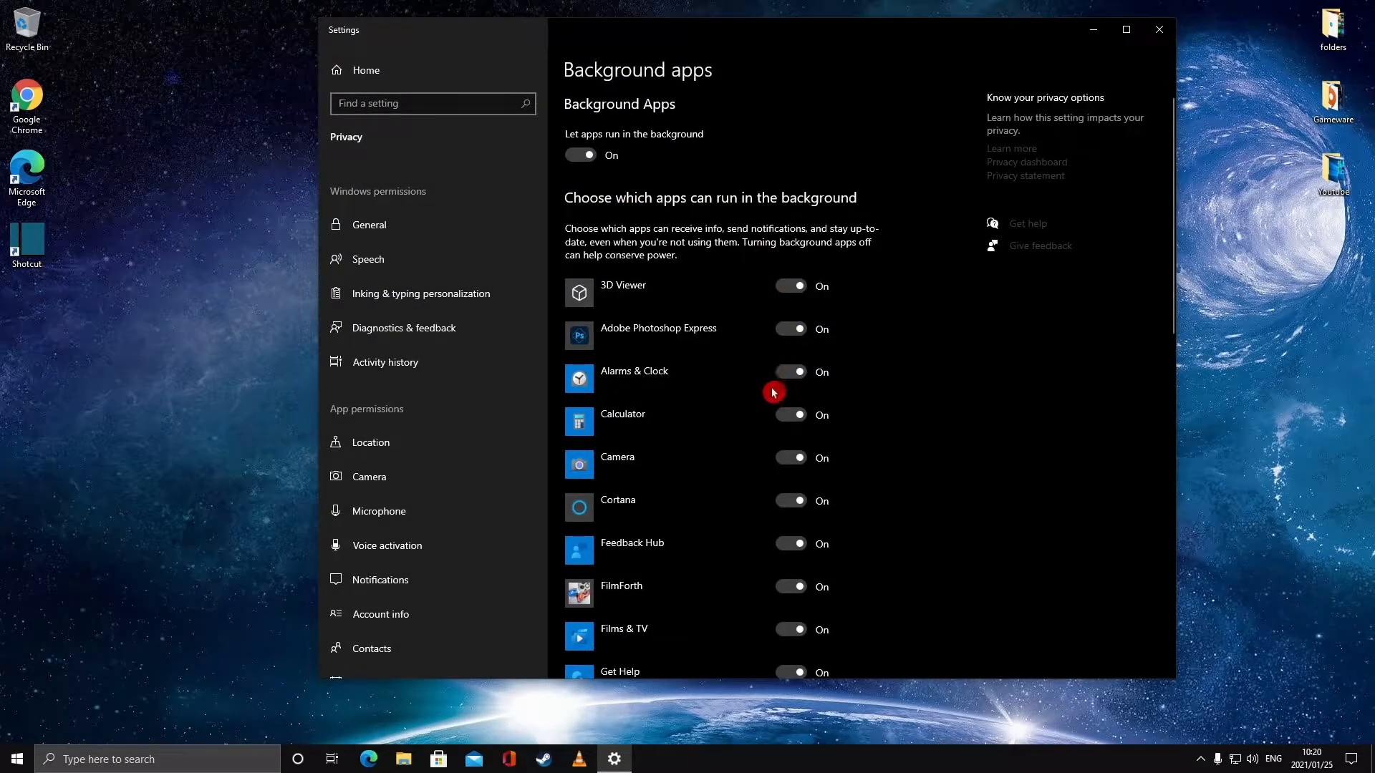
scroll(757, 470, "down", 5)
scroll(752, 536, "down", 3)
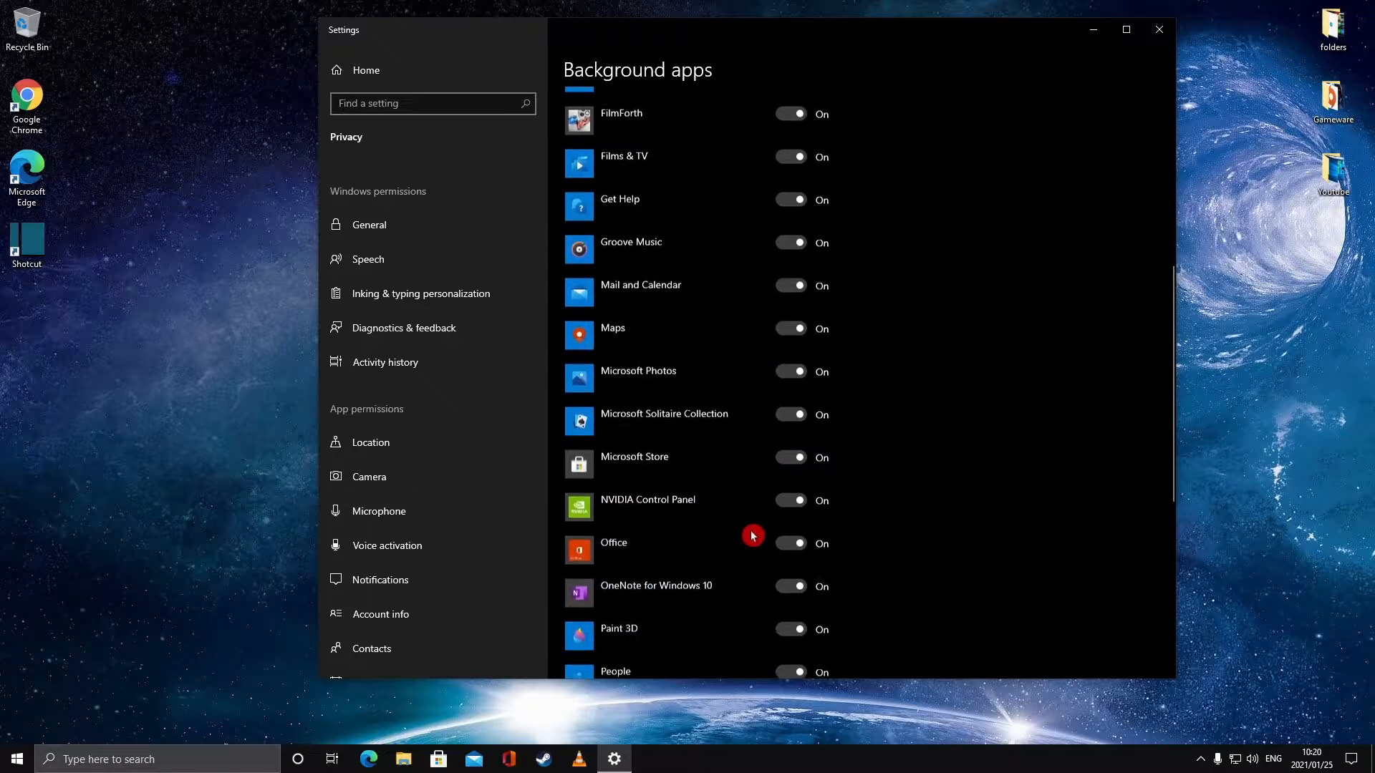
scroll(751, 537, "down", 7)
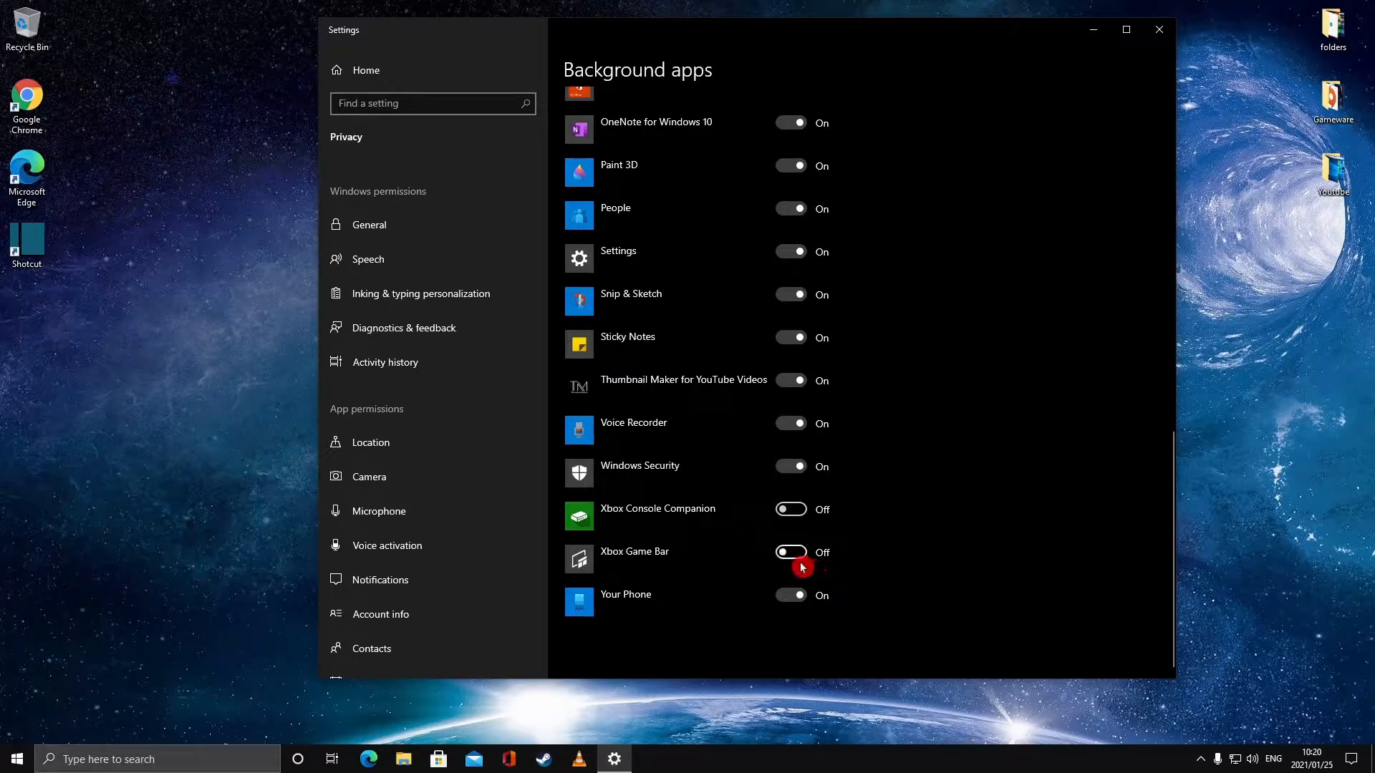
scroll(806, 570, "up", 10)
scroll(794, 570, "up", 3)
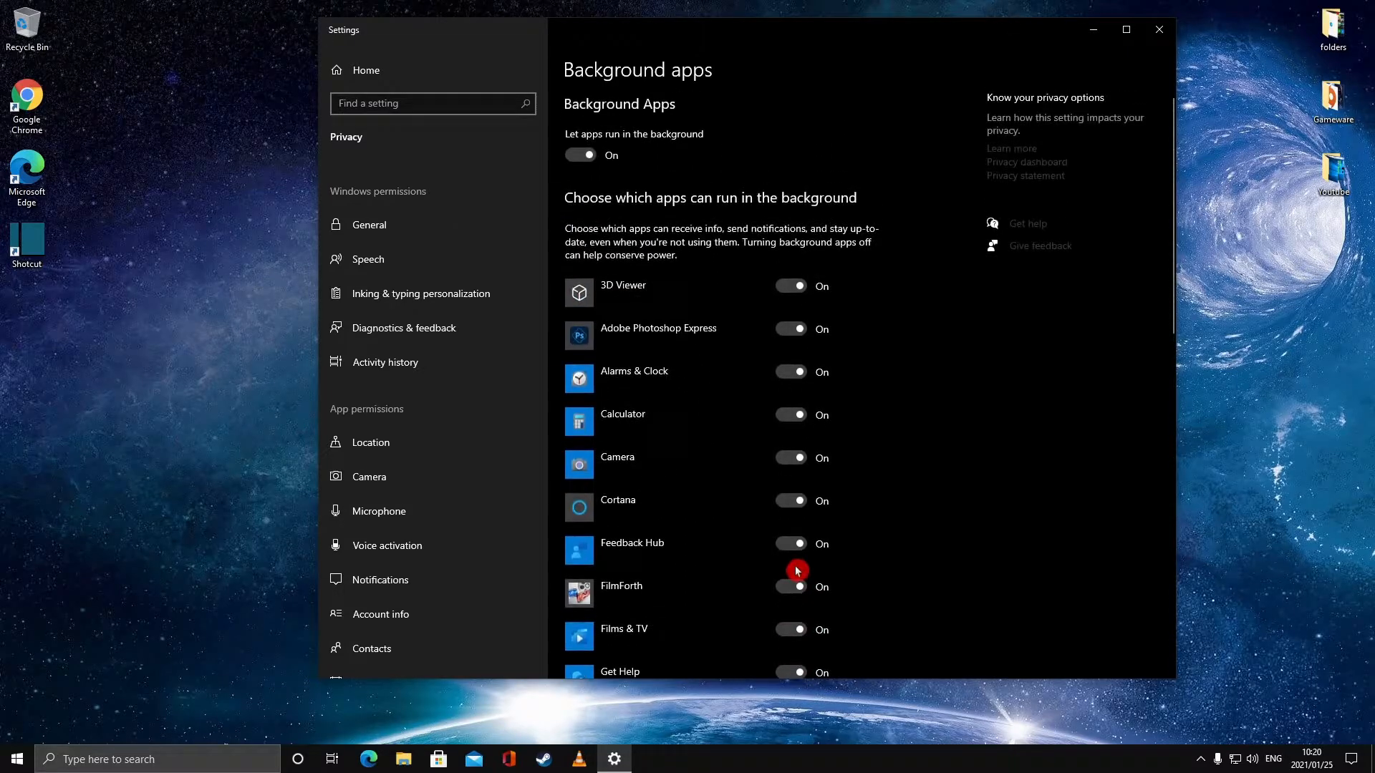
Step: Turn off letting apps run in the background, check the app list and close the settings window
left_click(578, 163)
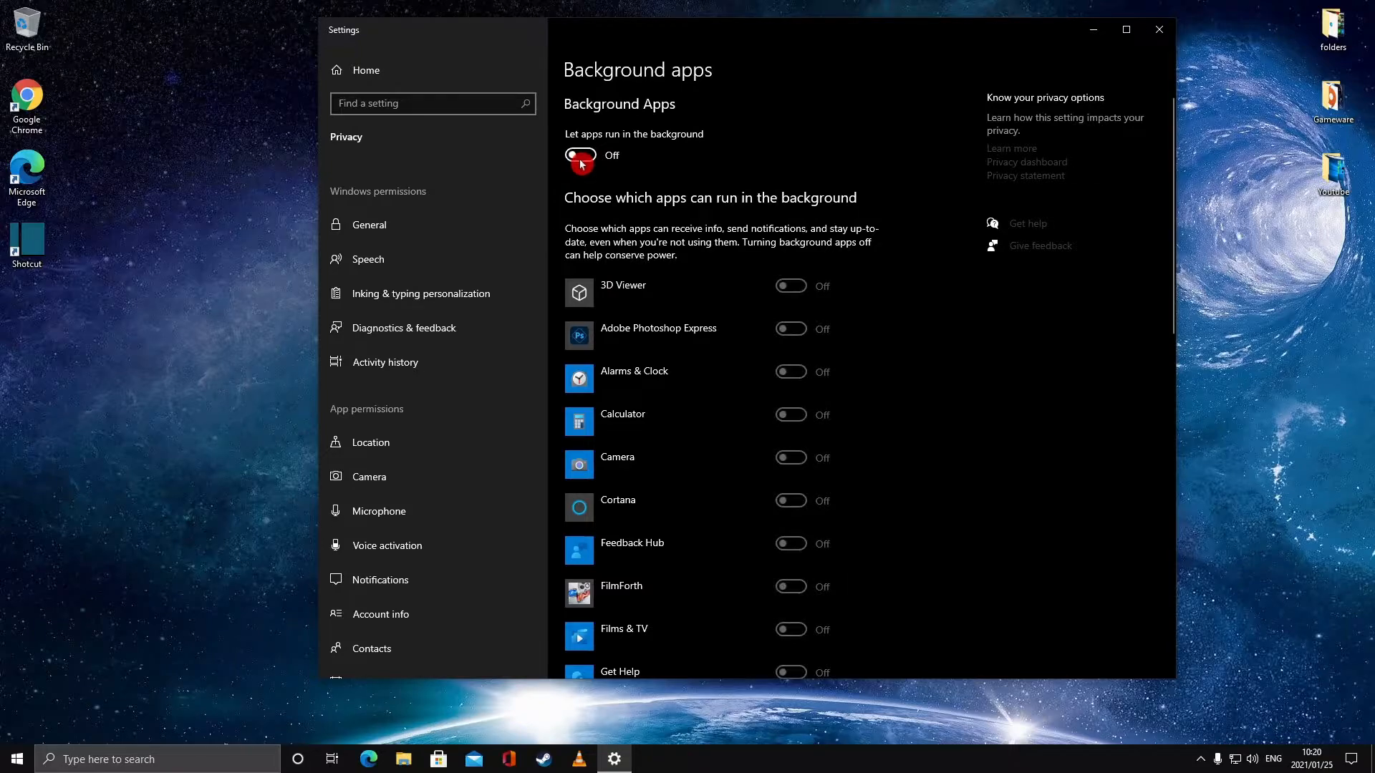
scroll(764, 359, "down", 10)
scroll(755, 372, "up", 10)
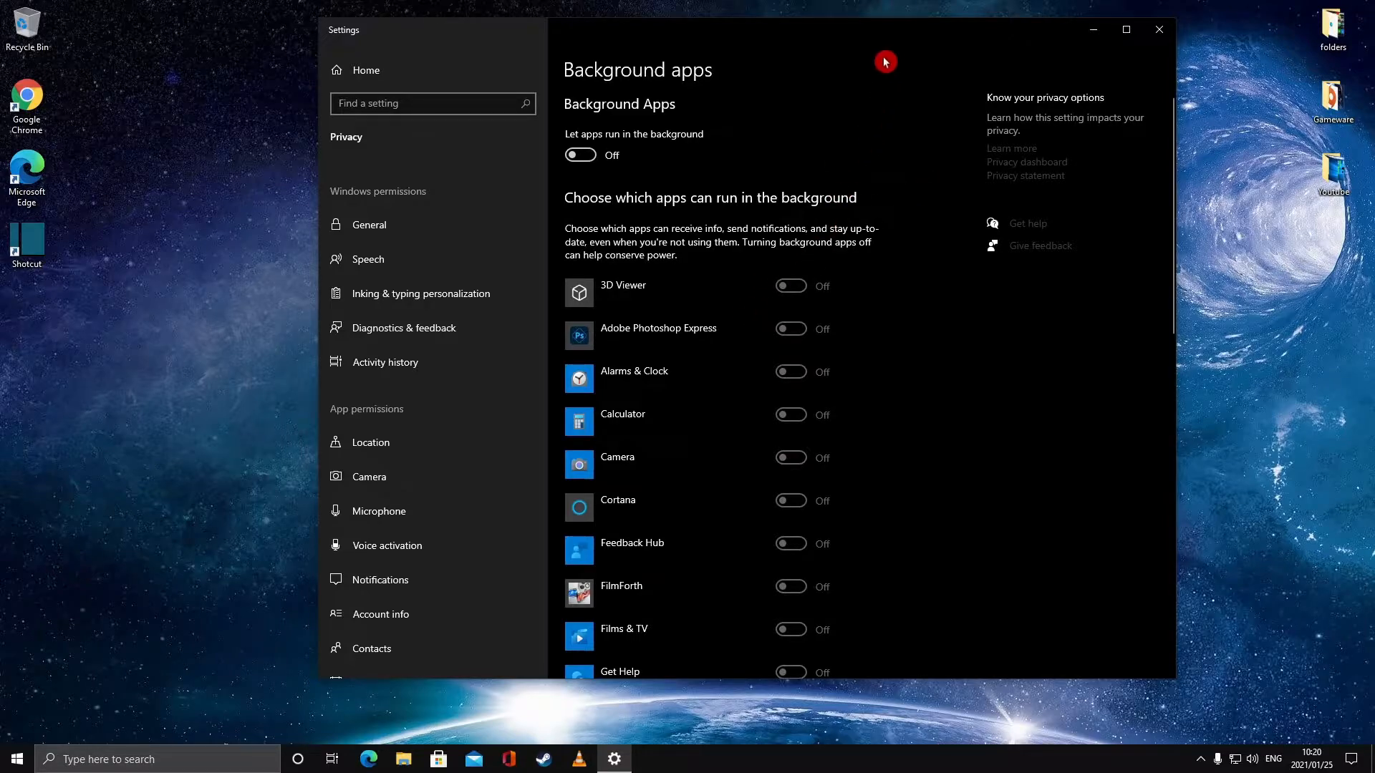
left_click(1157, 33)
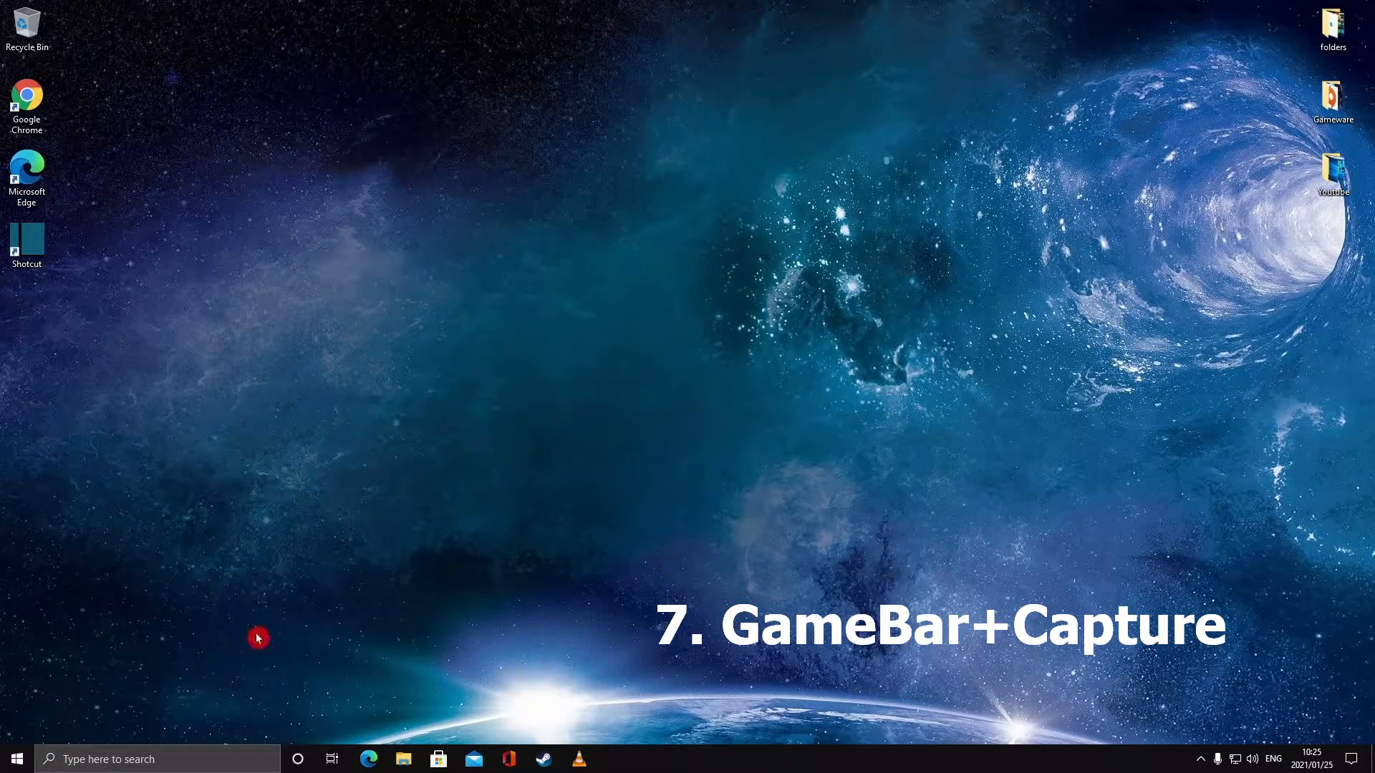
Step: Open Windows Settings and go to the Gaming category
left_click(54, 763)
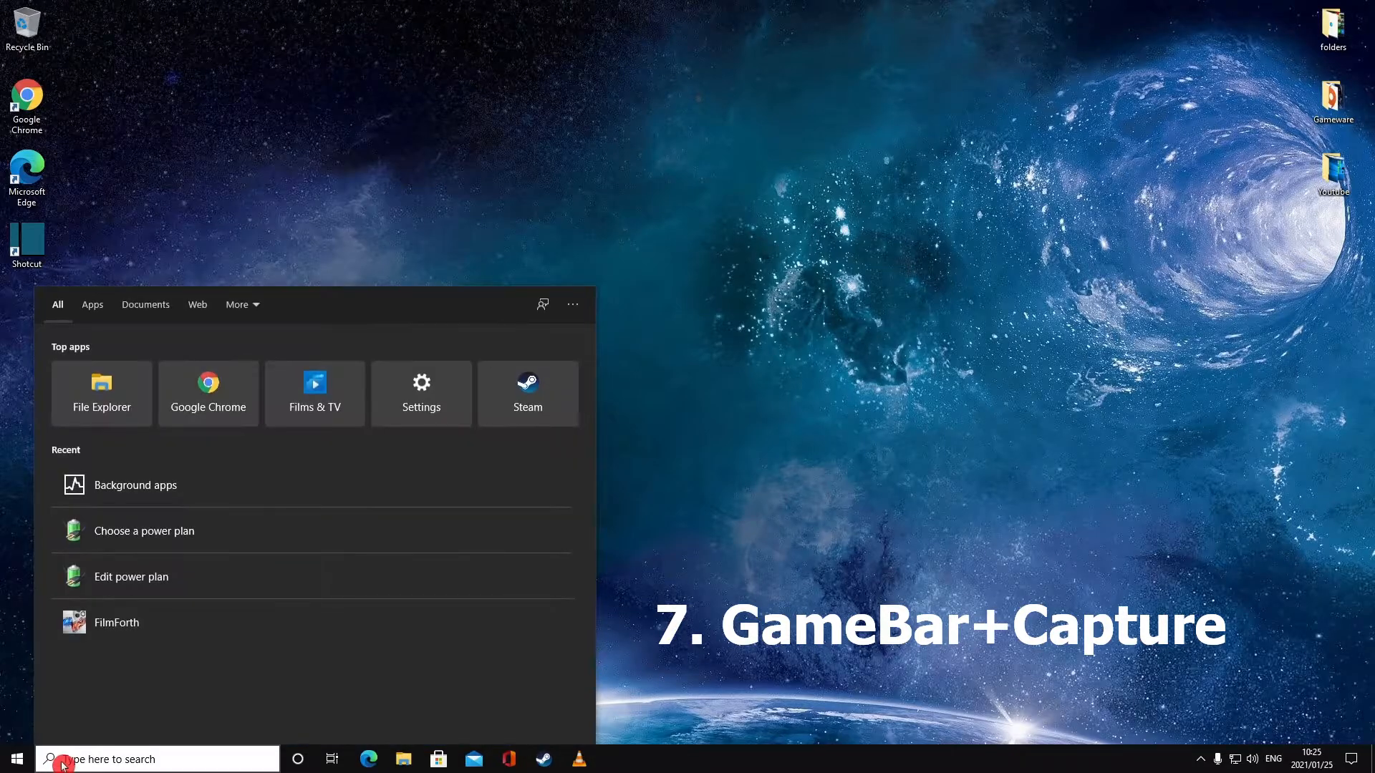
type("sett")
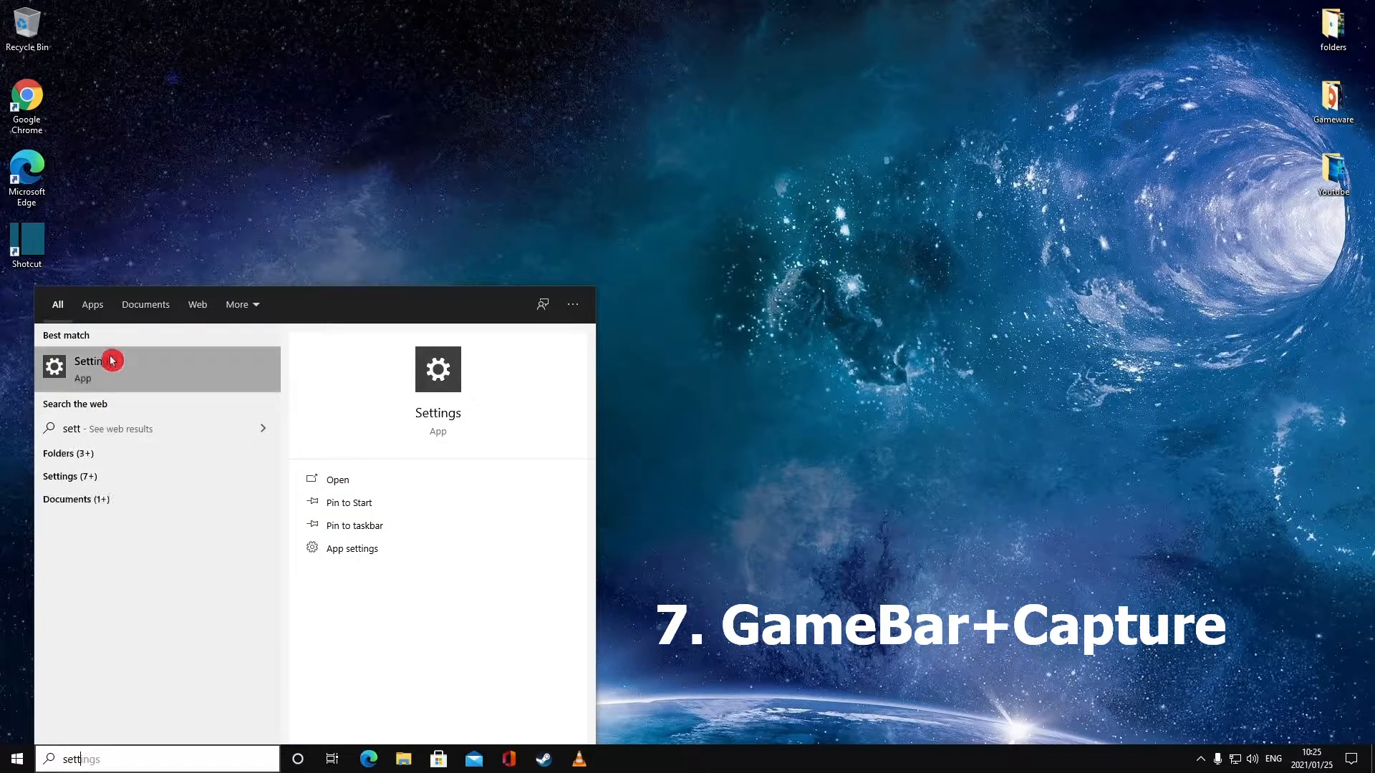
left_click(103, 382)
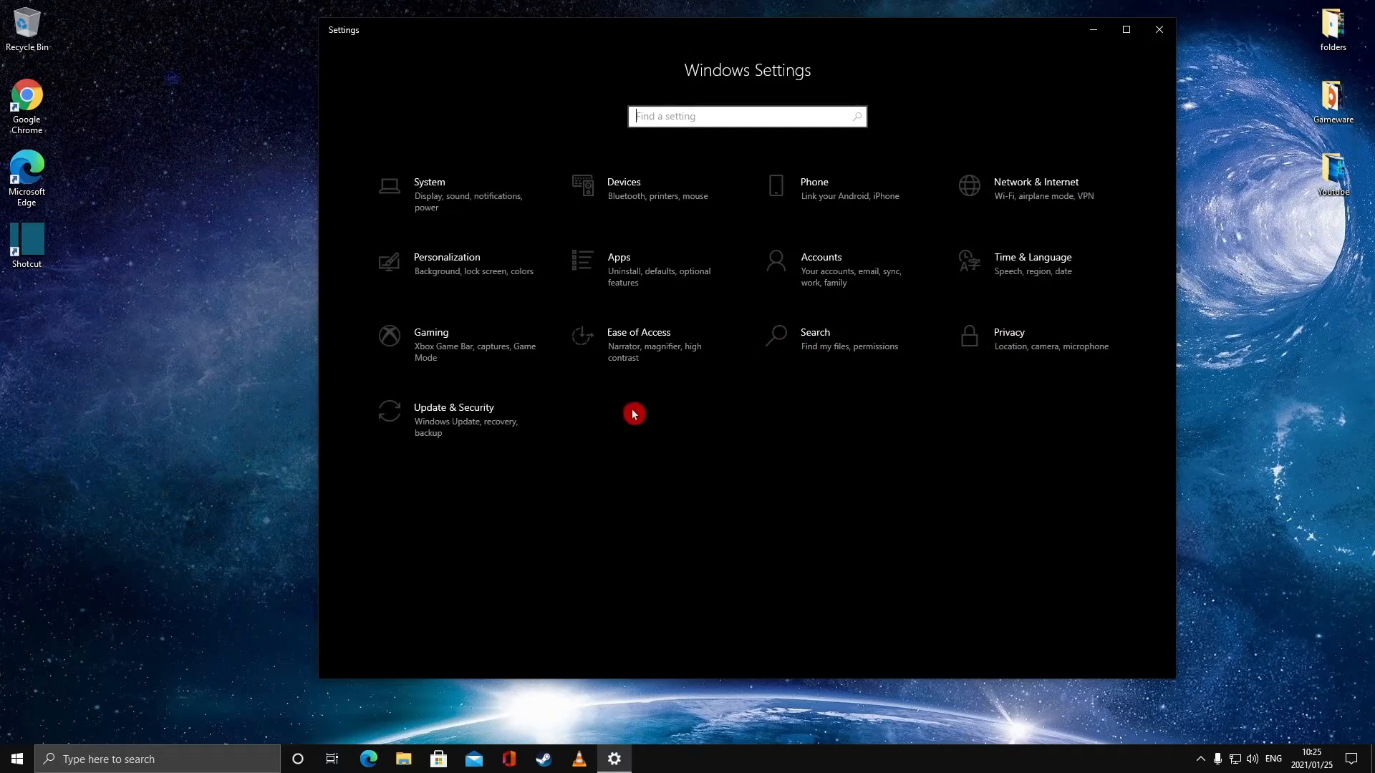
left_click(16, 762)
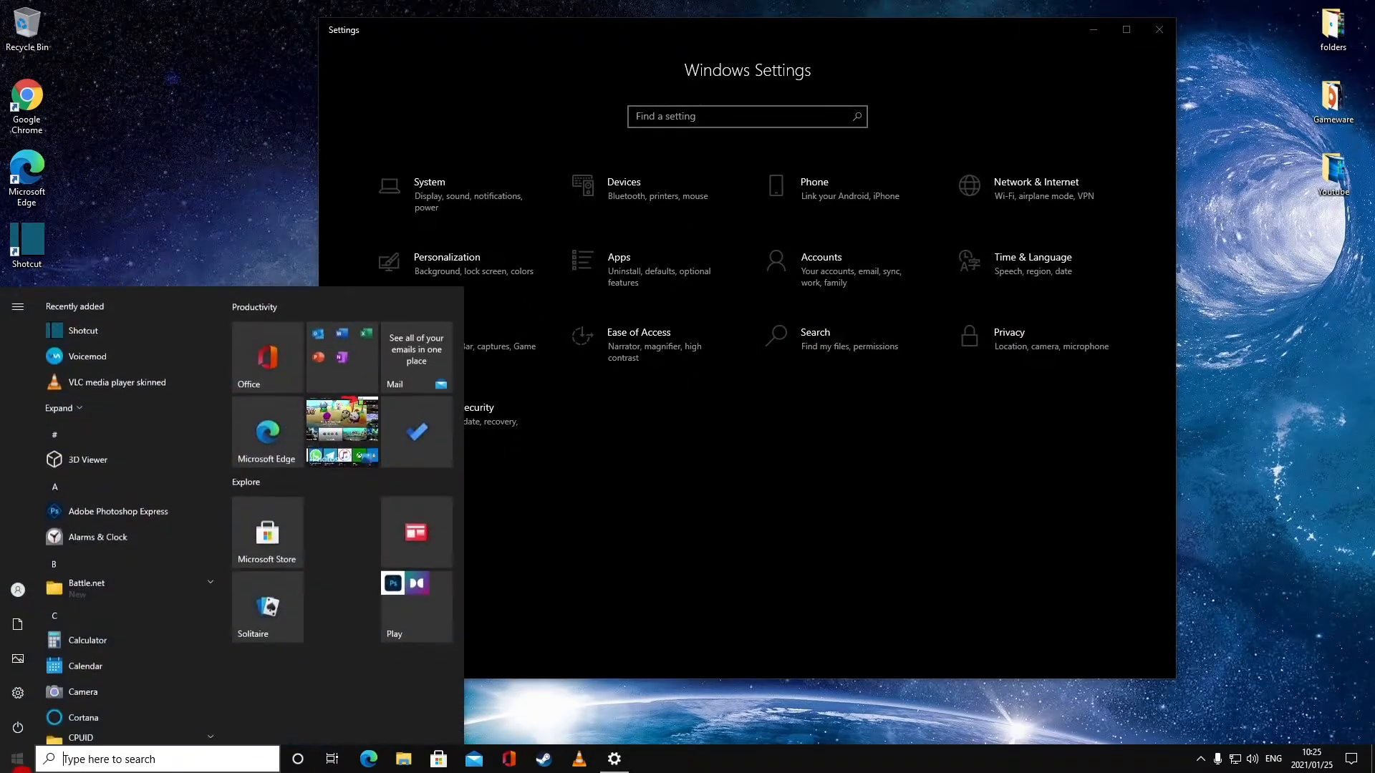
left_click(20, 700)
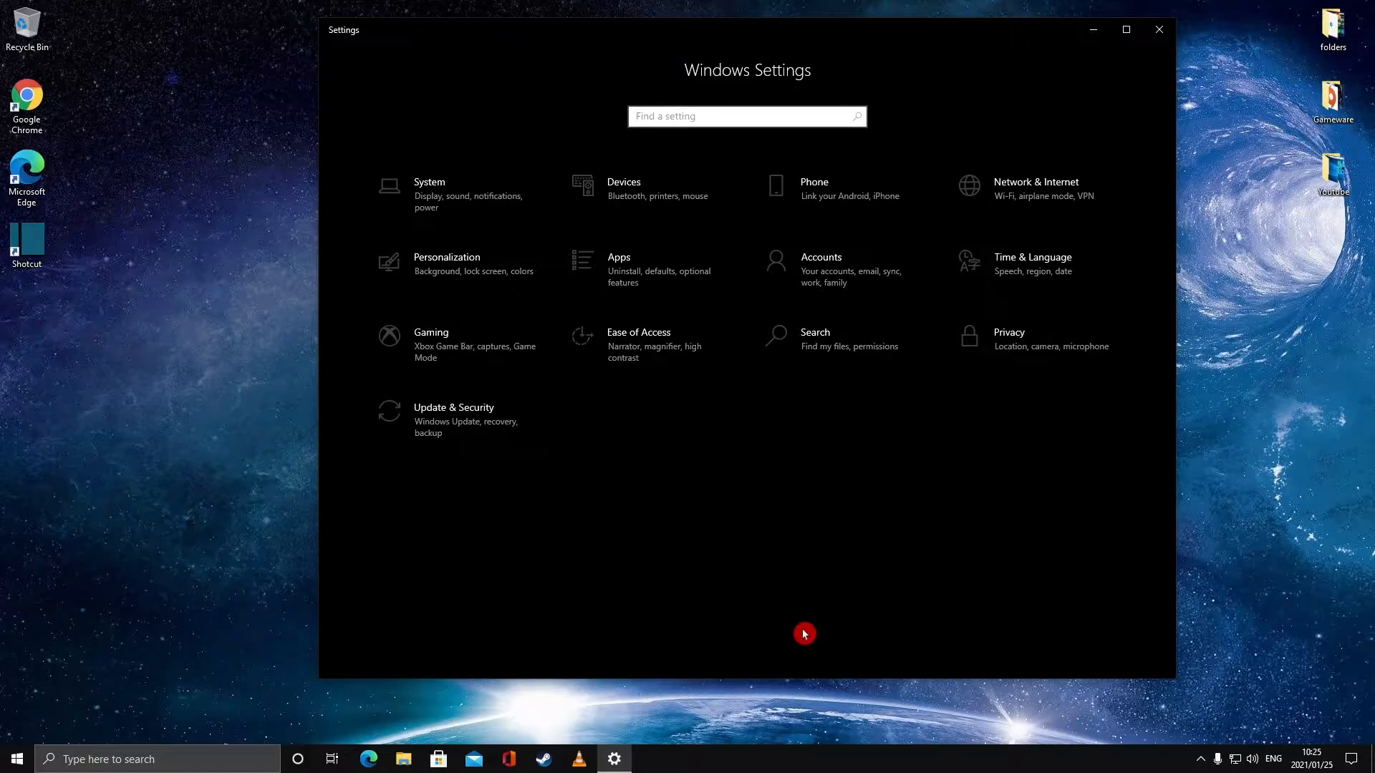
left_click(469, 348)
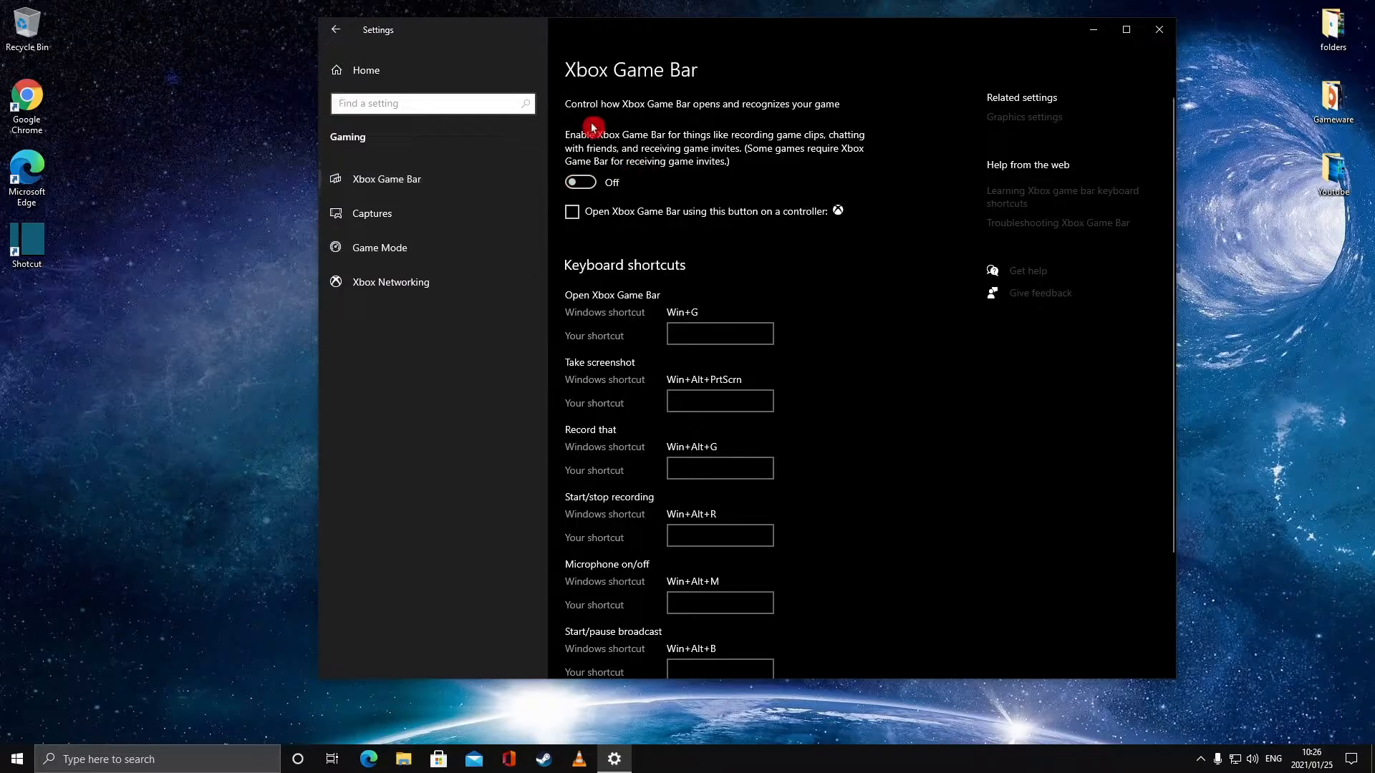
Step: Check the Xbox Game Bar switch, the Captures recording options and the Game Mode setting, and close the settings window
left_click(583, 184)
left_click(368, 214)
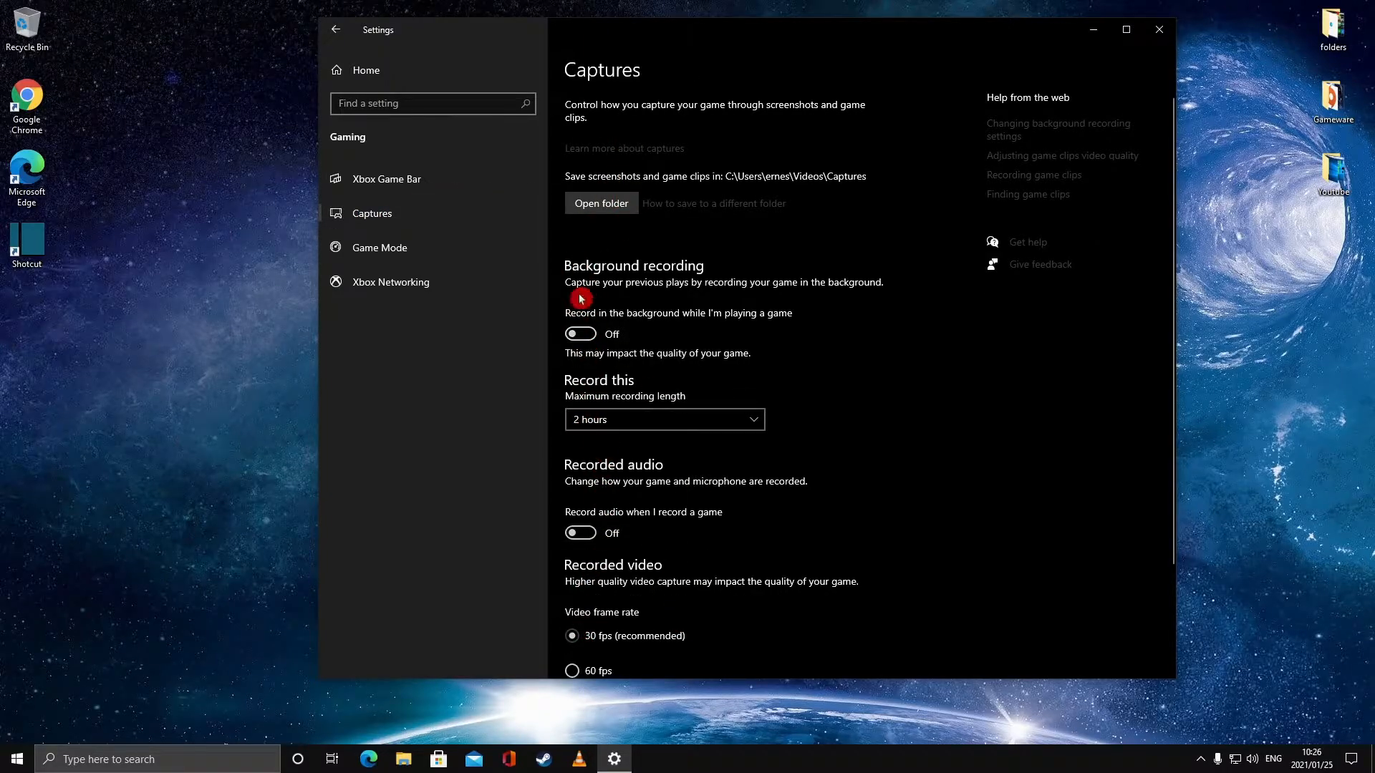
left_click(461, 255)
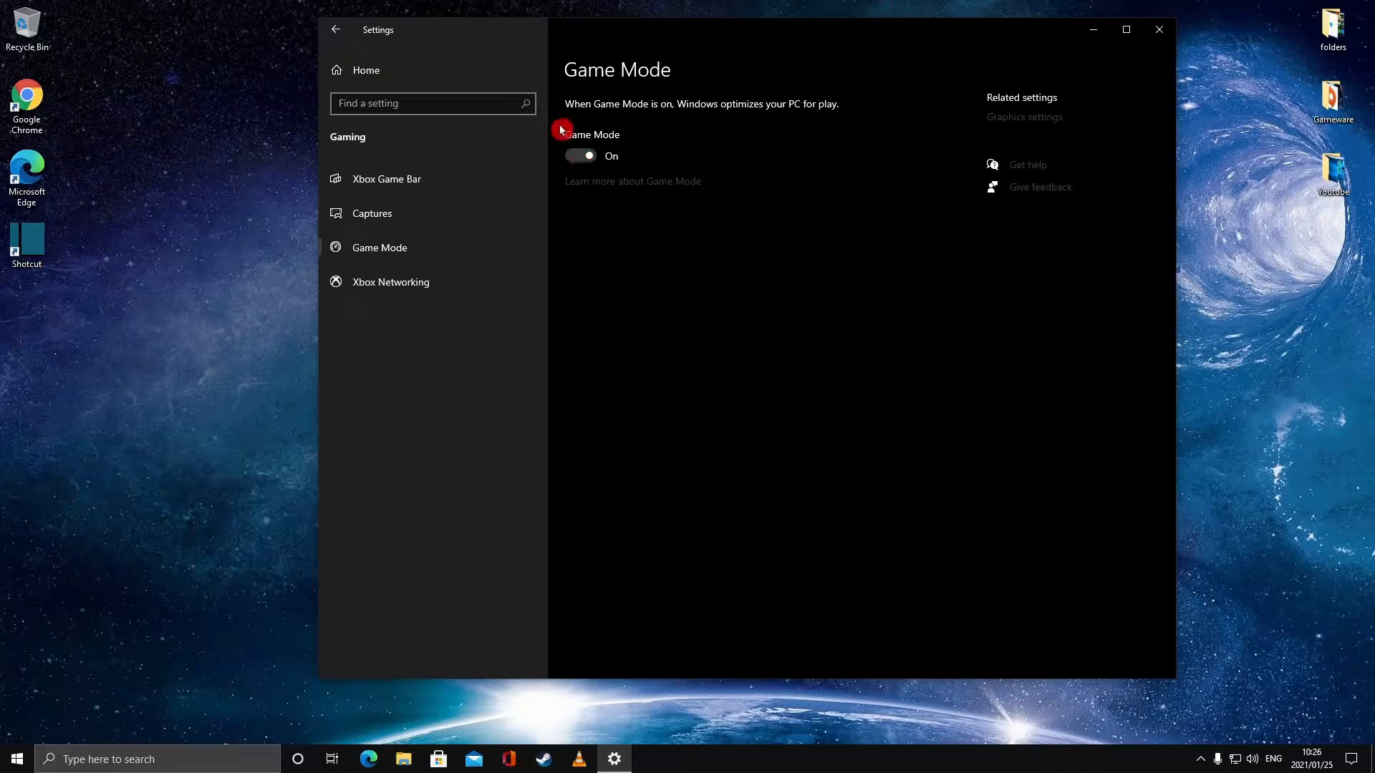
left_click(486, 83)
left_click(1160, 39)
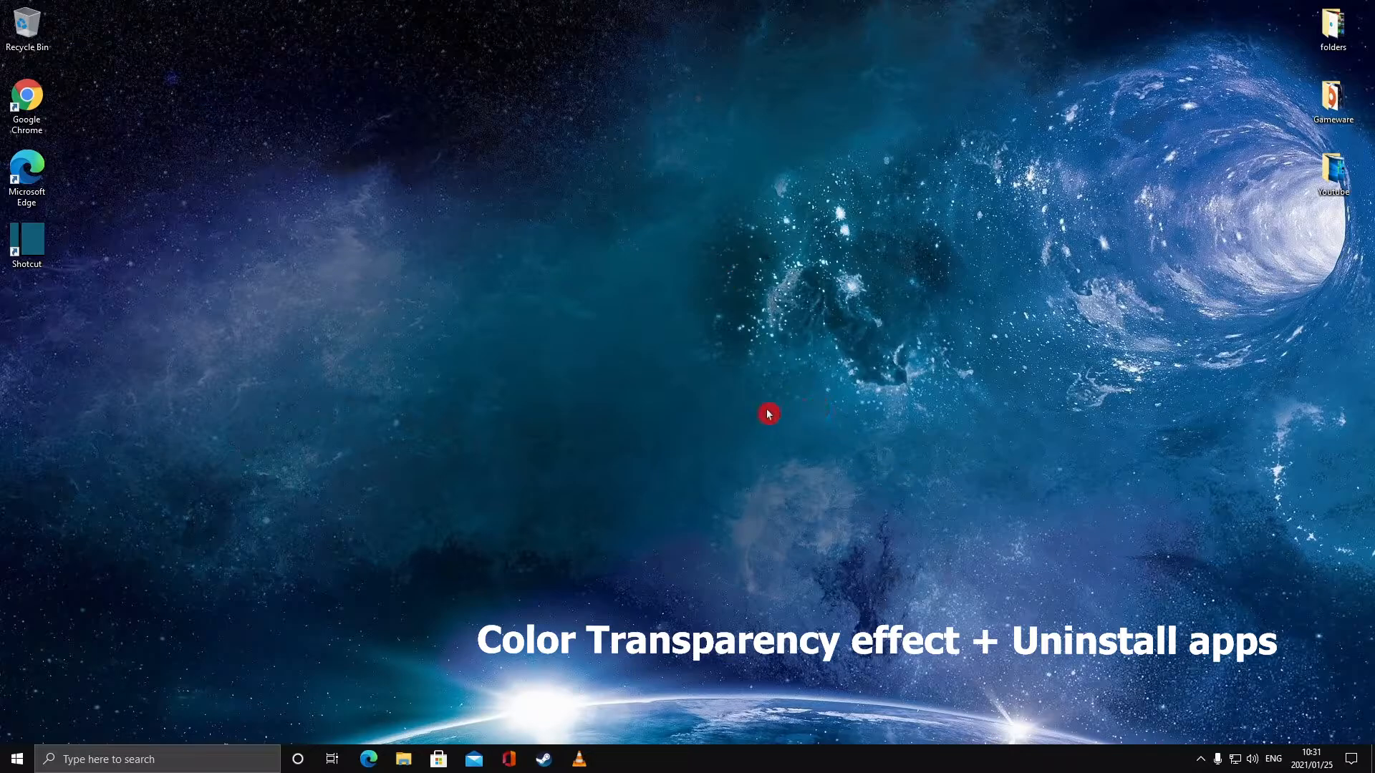
Step: Check the Transparency effects switch in the Personalization color settings and close the window
left_click(20, 756)
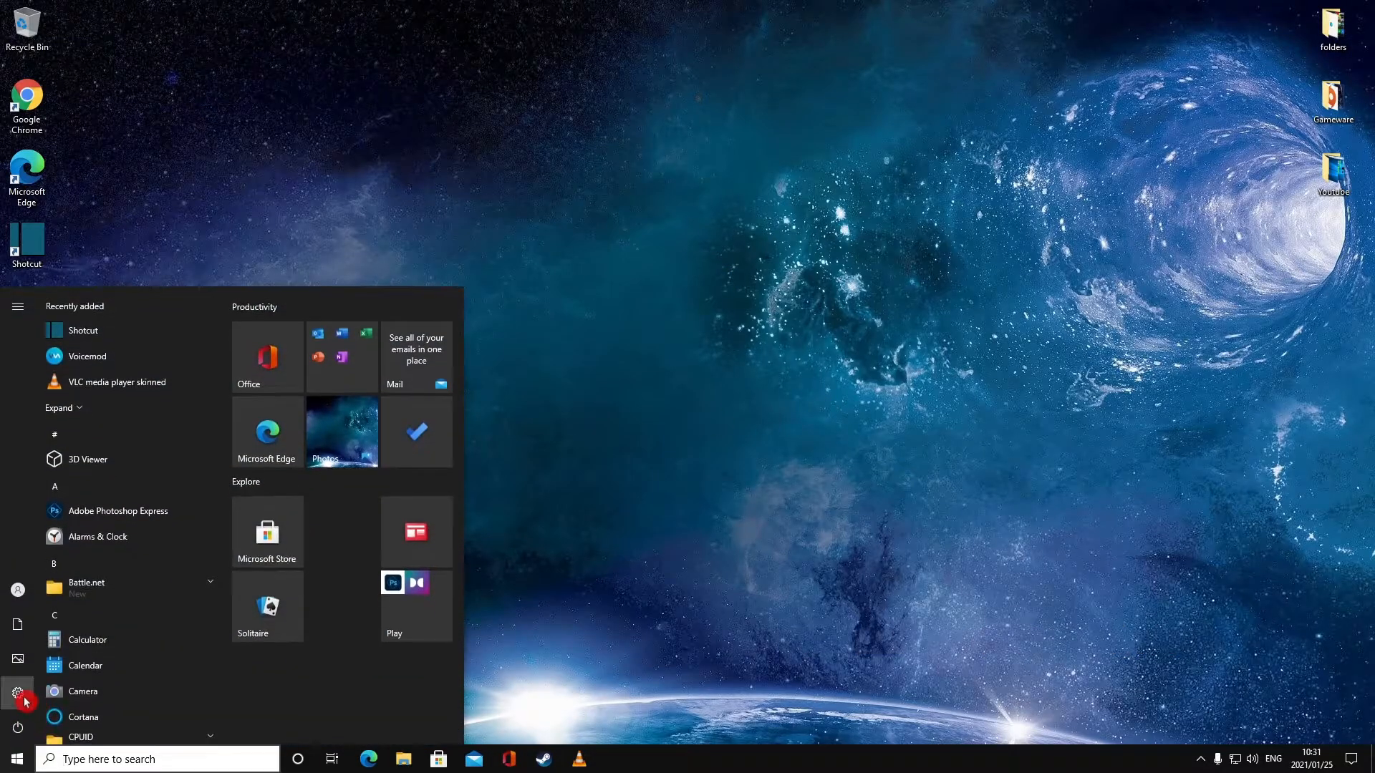
left_click(22, 696)
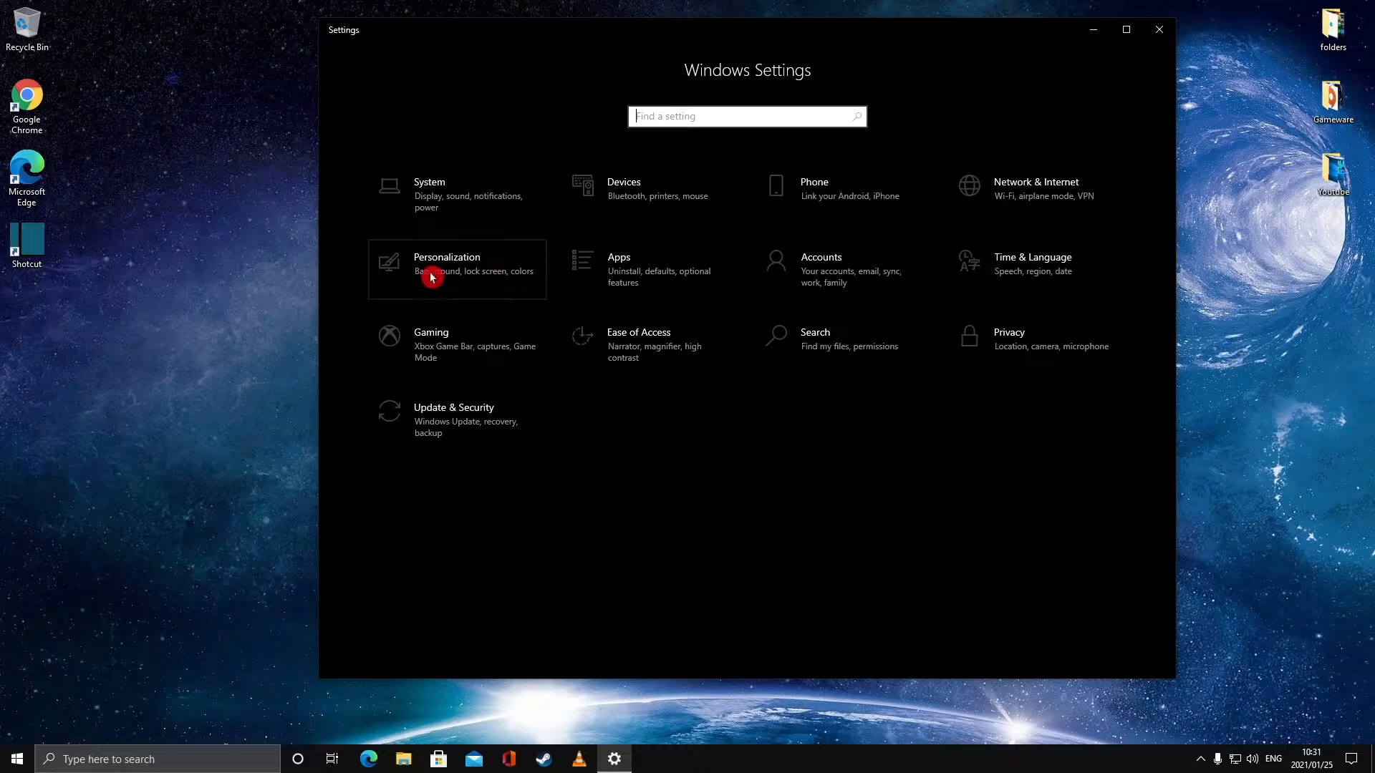
left_click(428, 262)
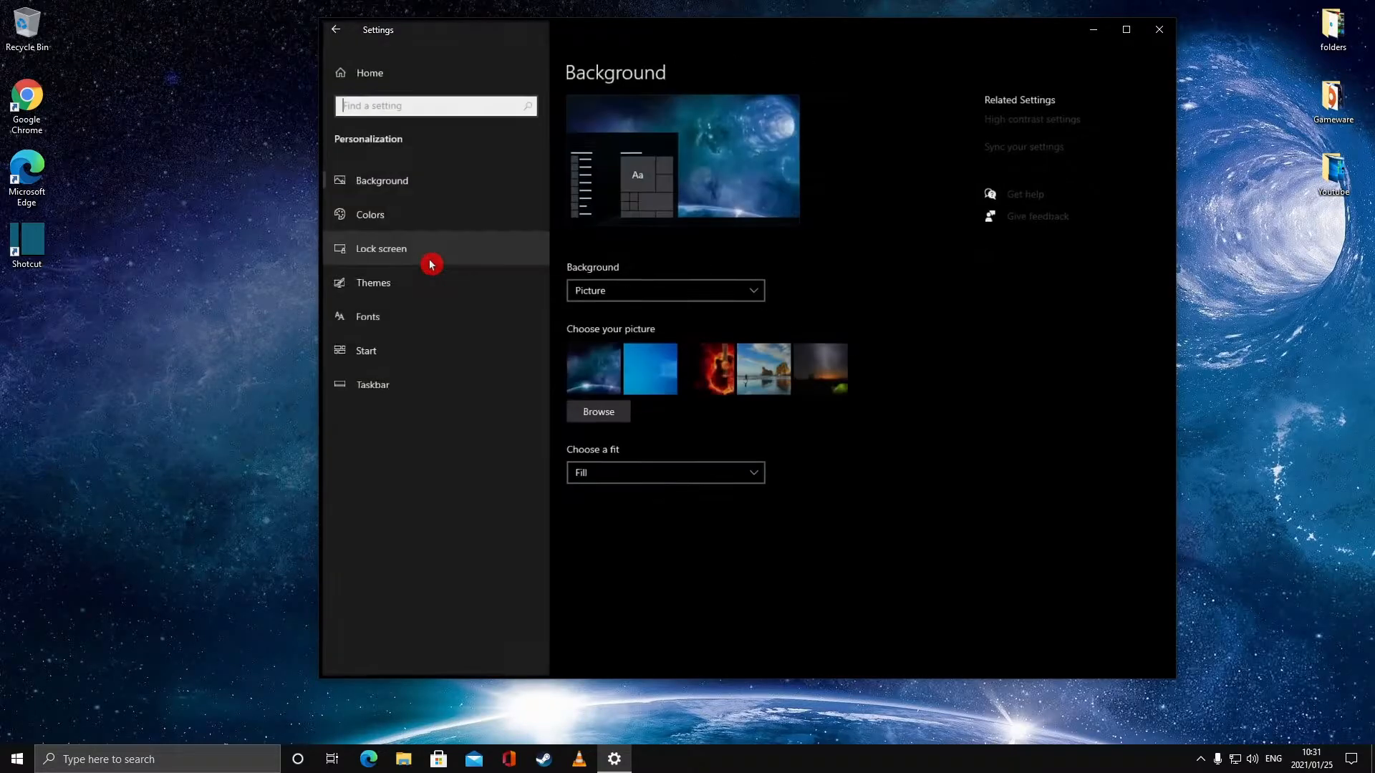
left_click(427, 224)
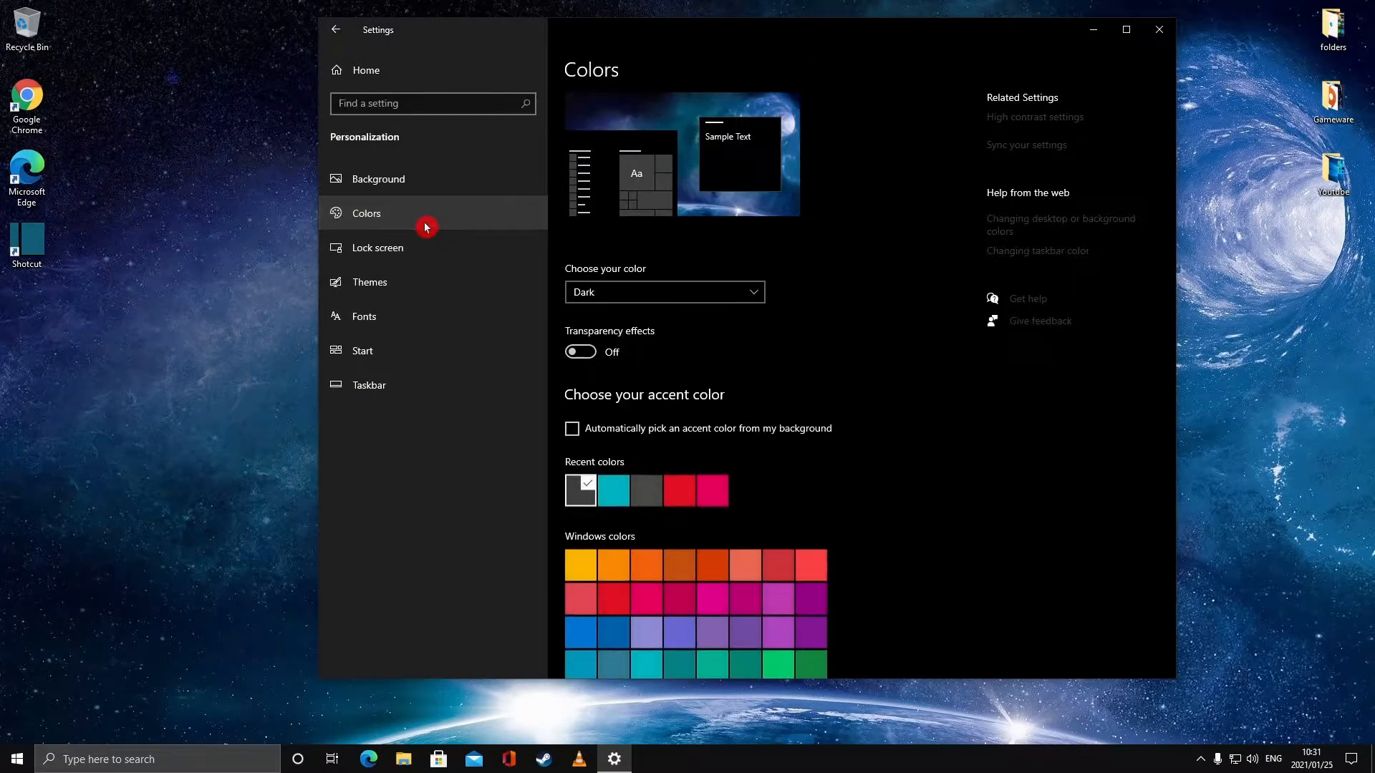
left_click(592, 350)
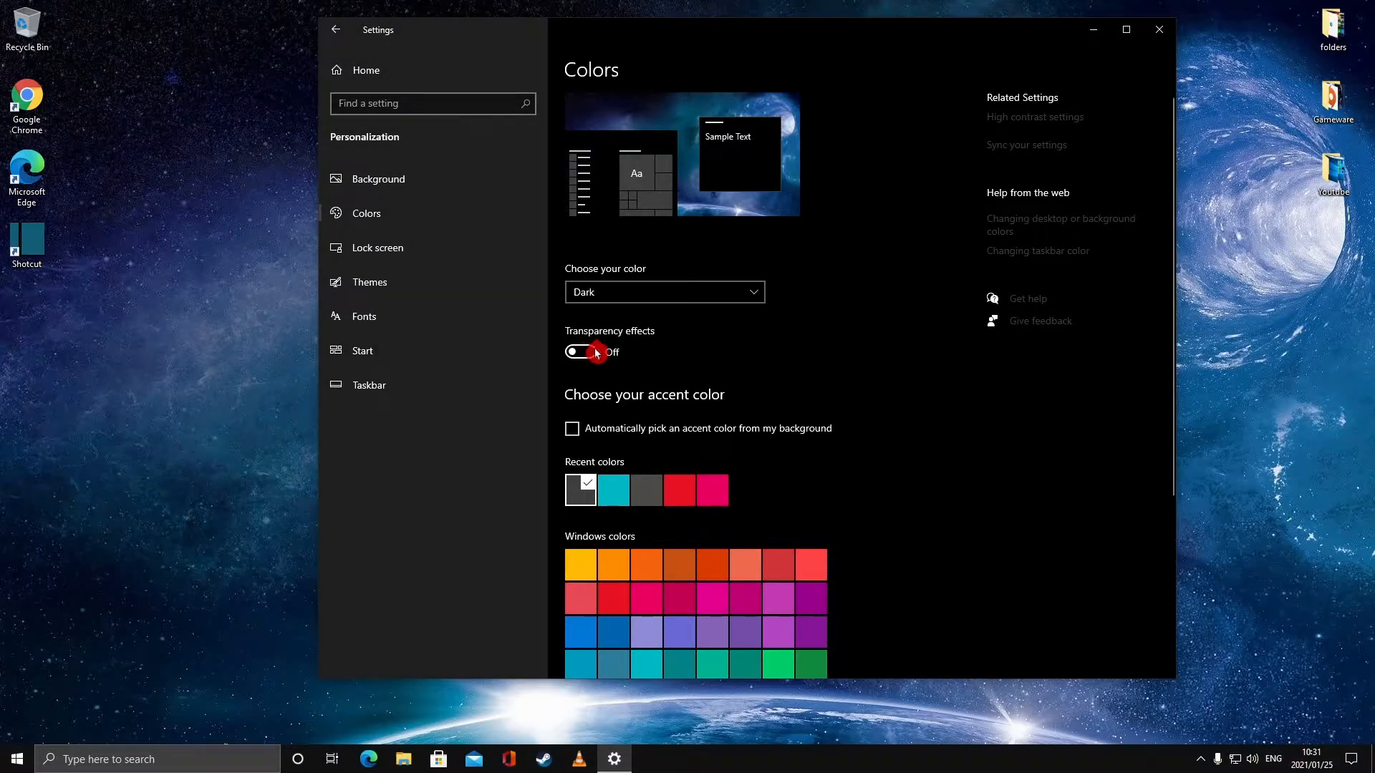
left_click(1149, 33)
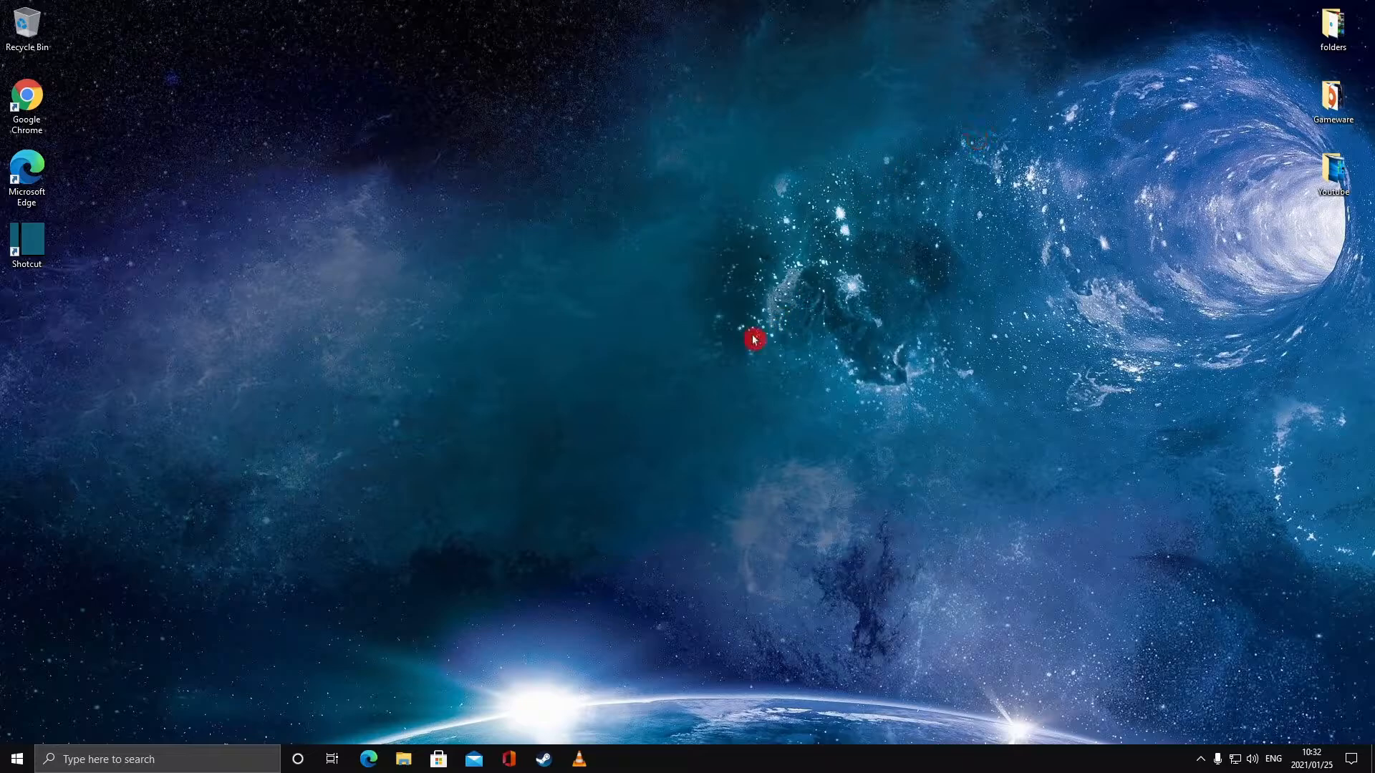
Step: Search for "un", open Add or remove programs and look through the installed apps for ones to uninstall
left_click(208, 748)
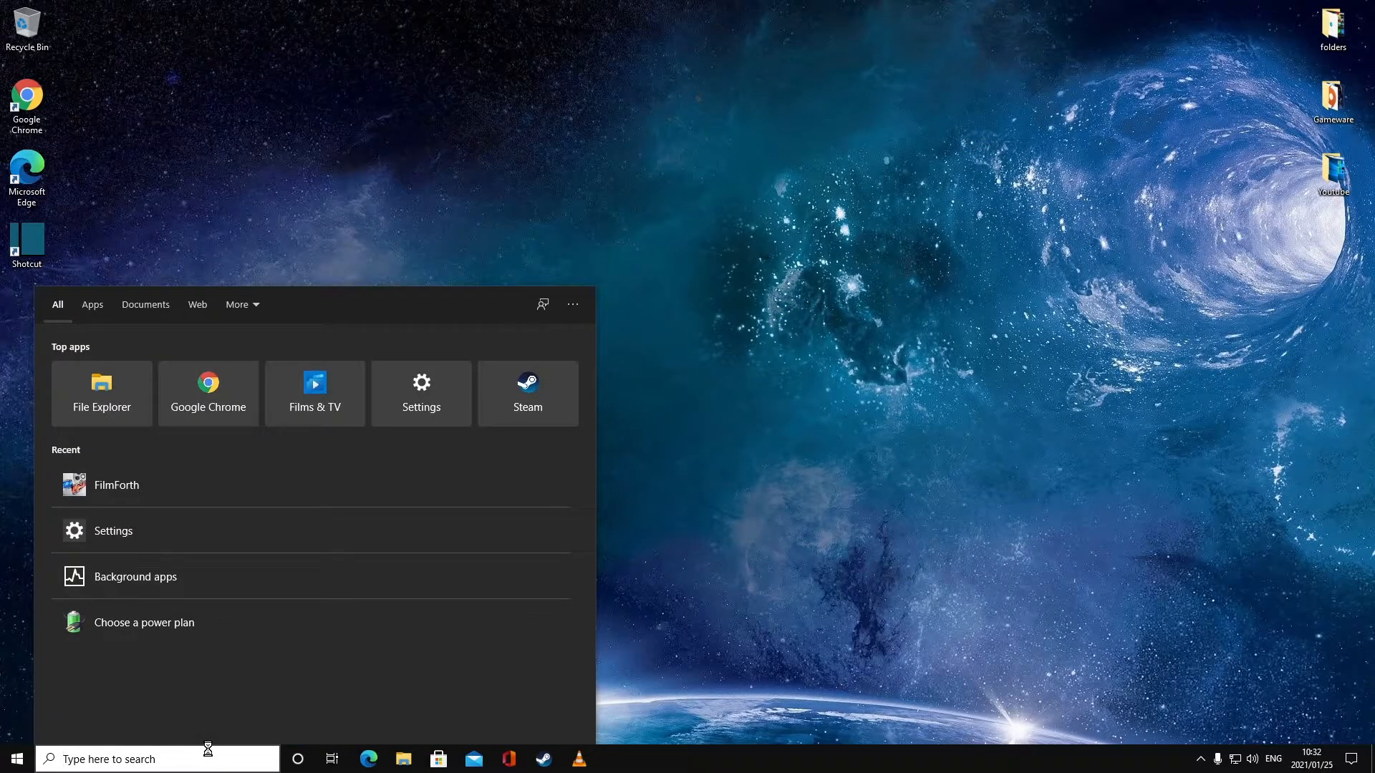
type("d")
key("BackSpace")
type("un")
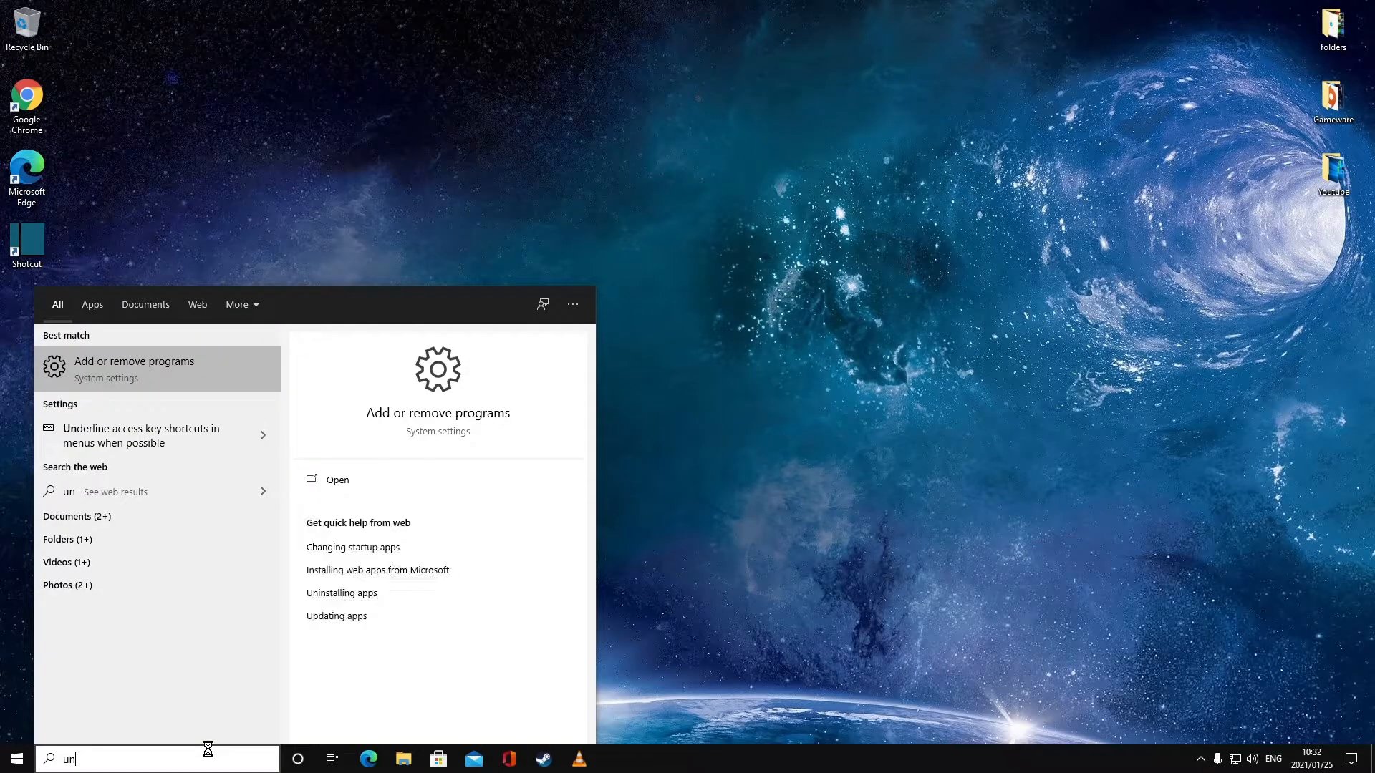
left_click(95, 370)
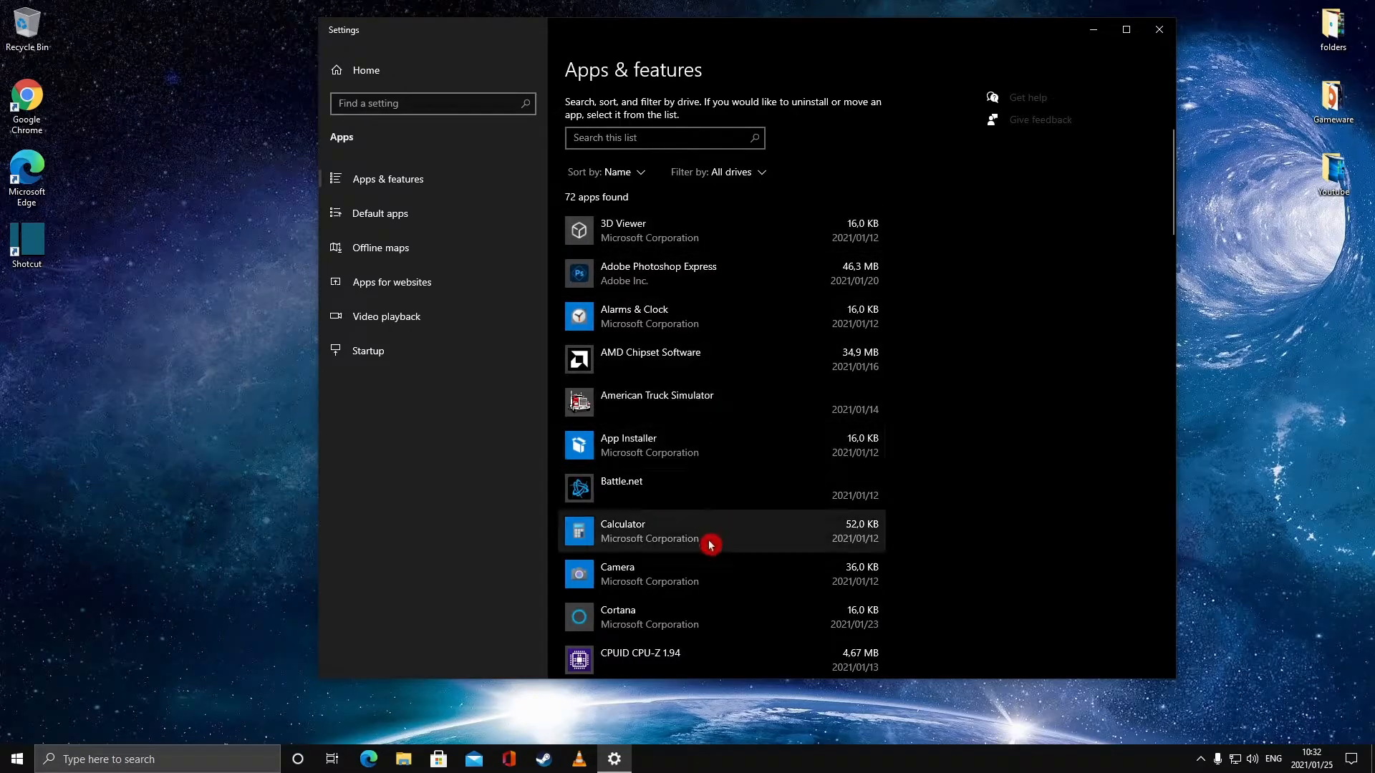
scroll(710, 544, "down", 7)
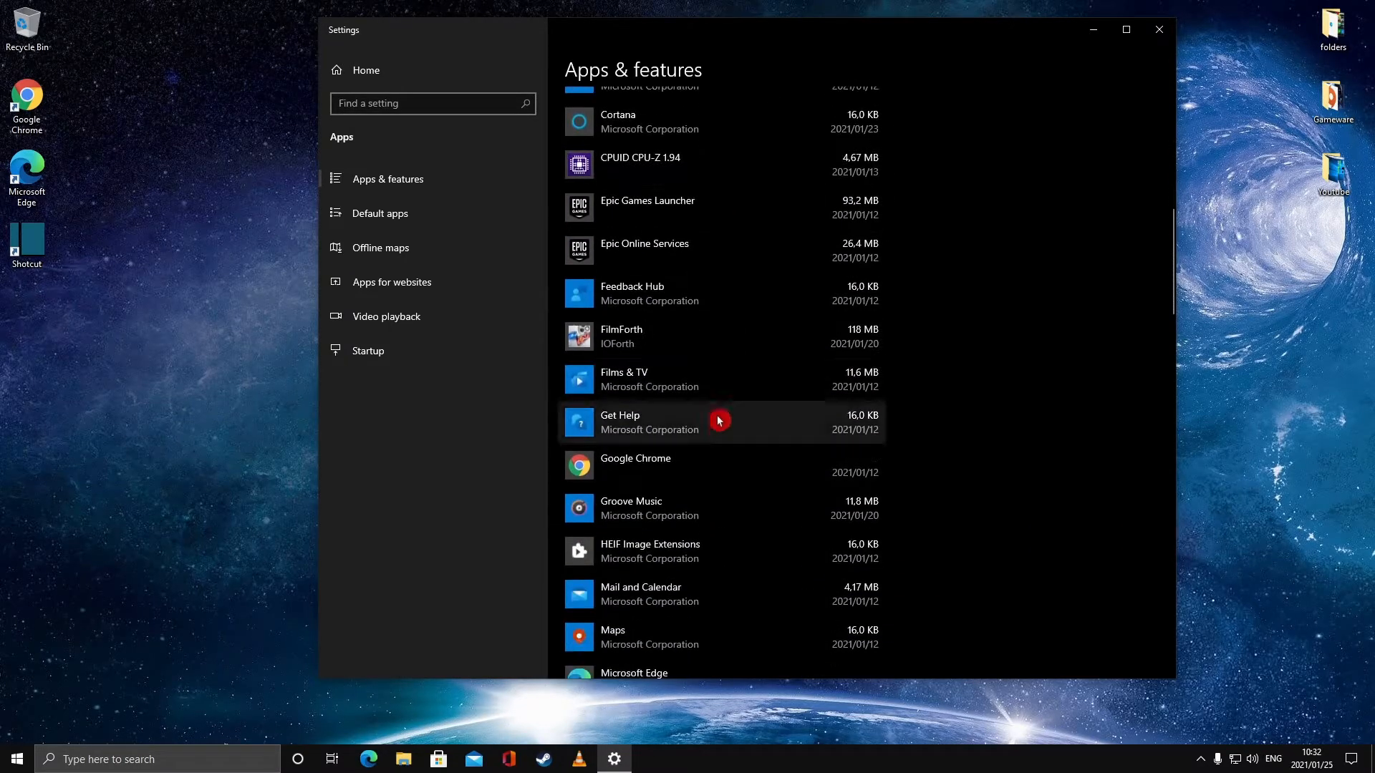
Step: Look through the remaining installed apps, expand the Voicemod entry to show its uninstall option, and close the settings window
scroll(709, 358, "down", 12)
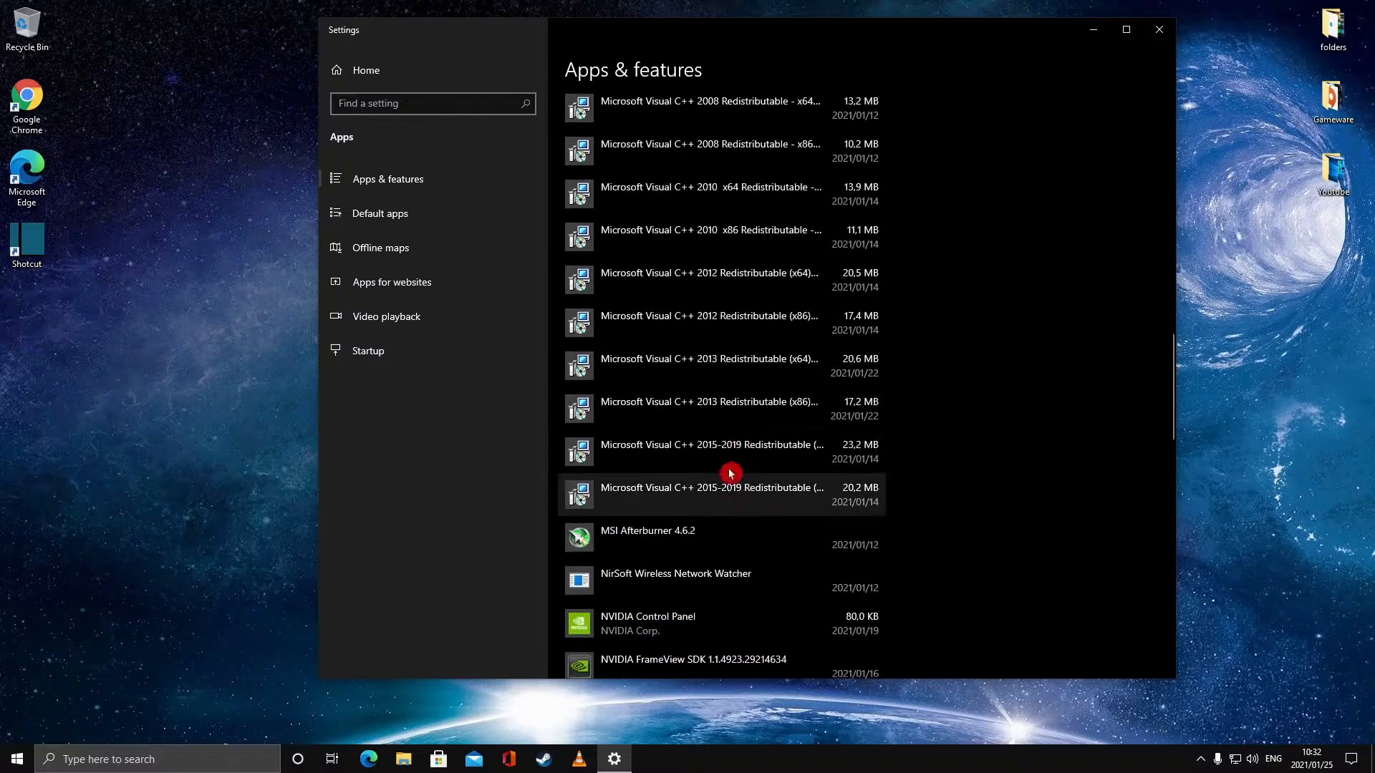
scroll(713, 544, "down", 5)
scroll(767, 291, "down", 4)
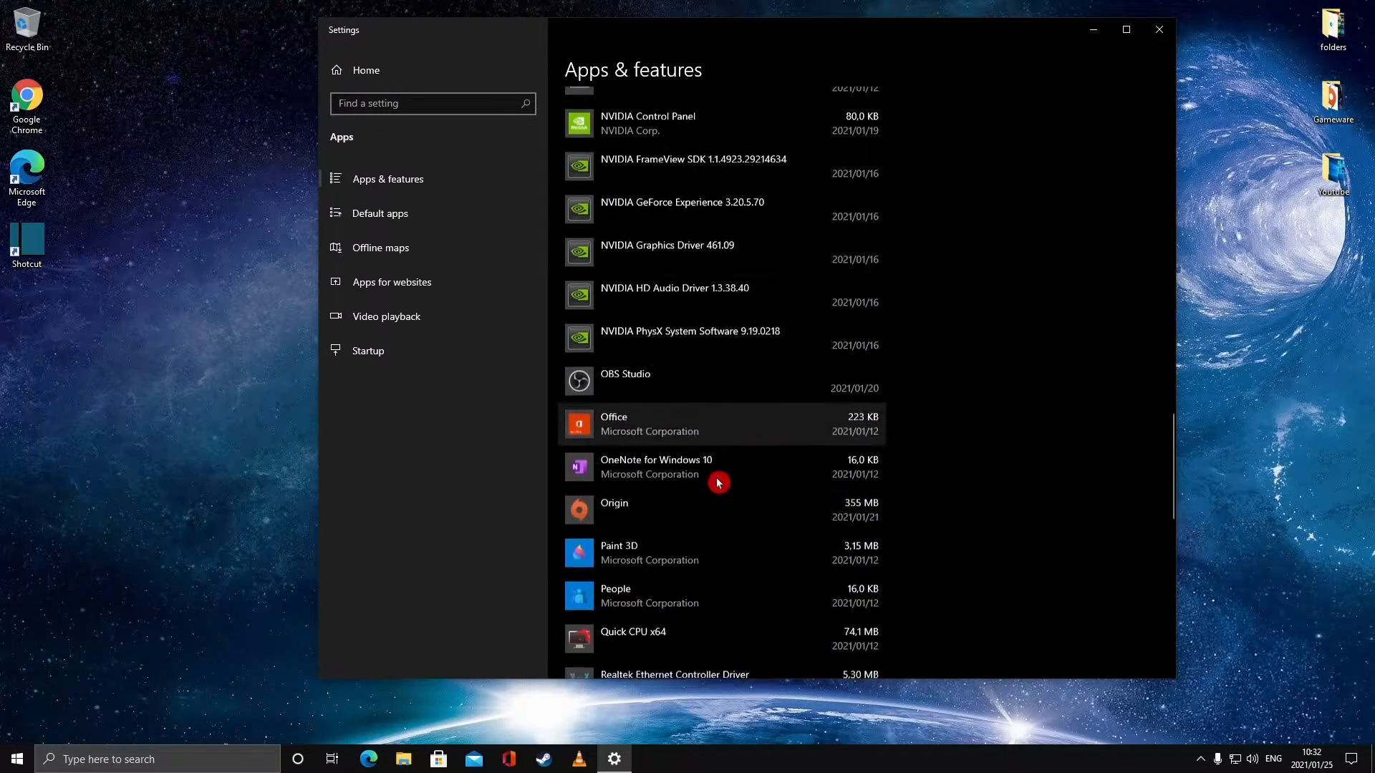
scroll(677, 506, "down", 4)
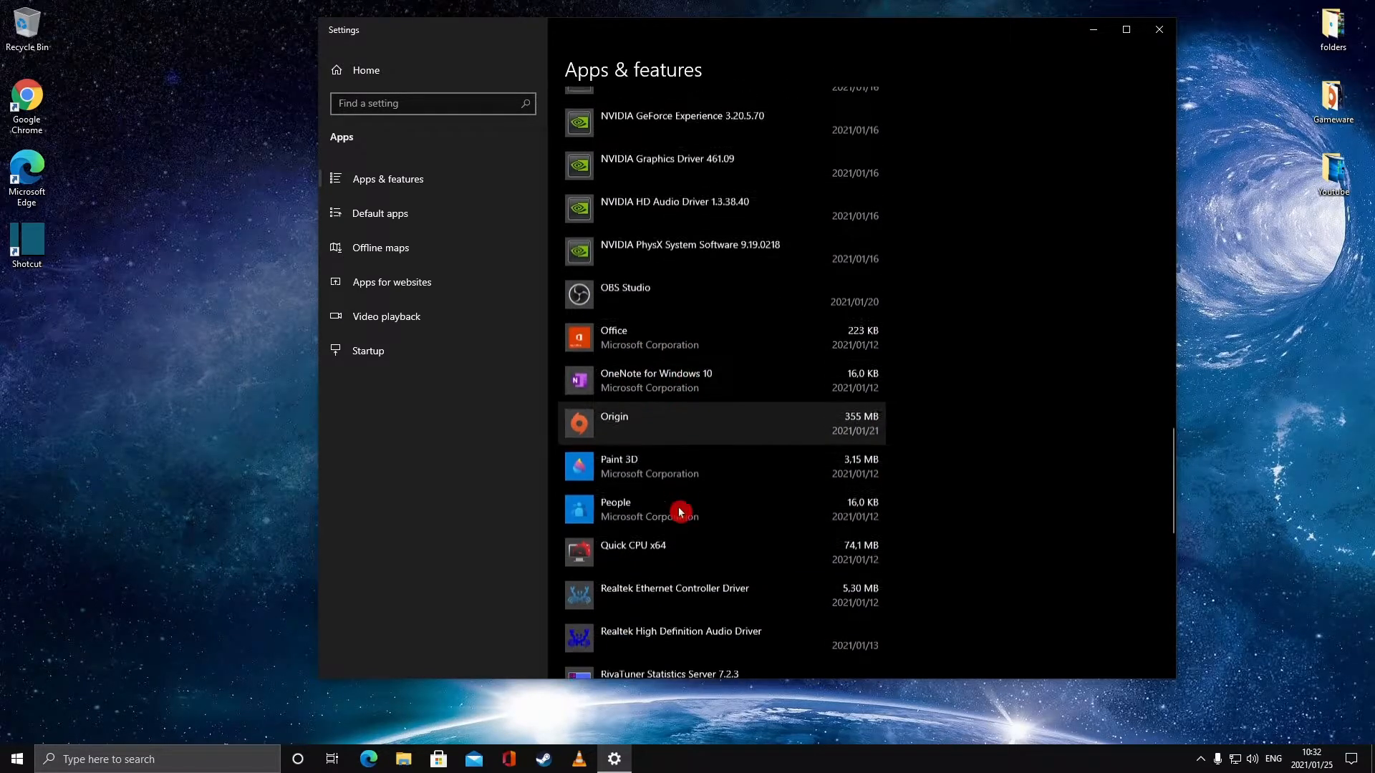
scroll(708, 531, "down", 4)
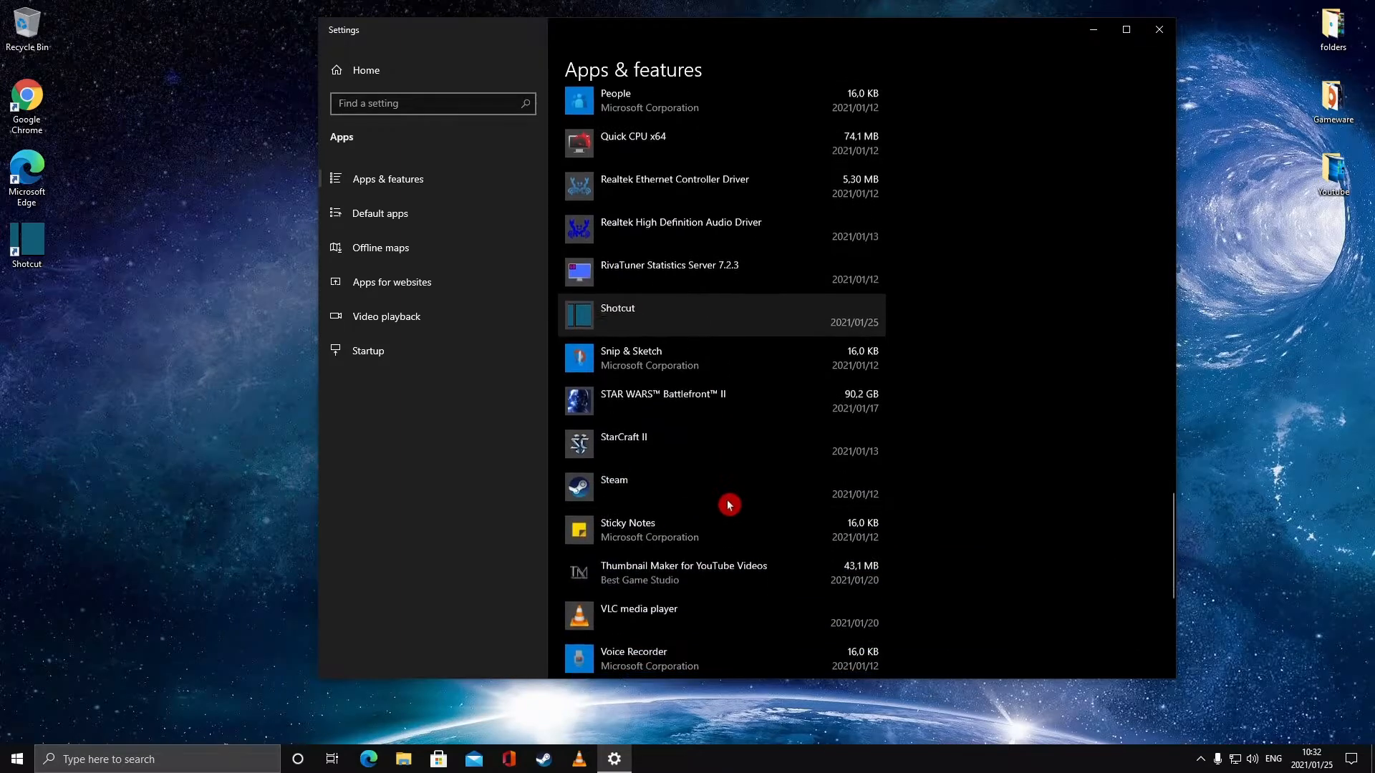
scroll(702, 482, "down", 5)
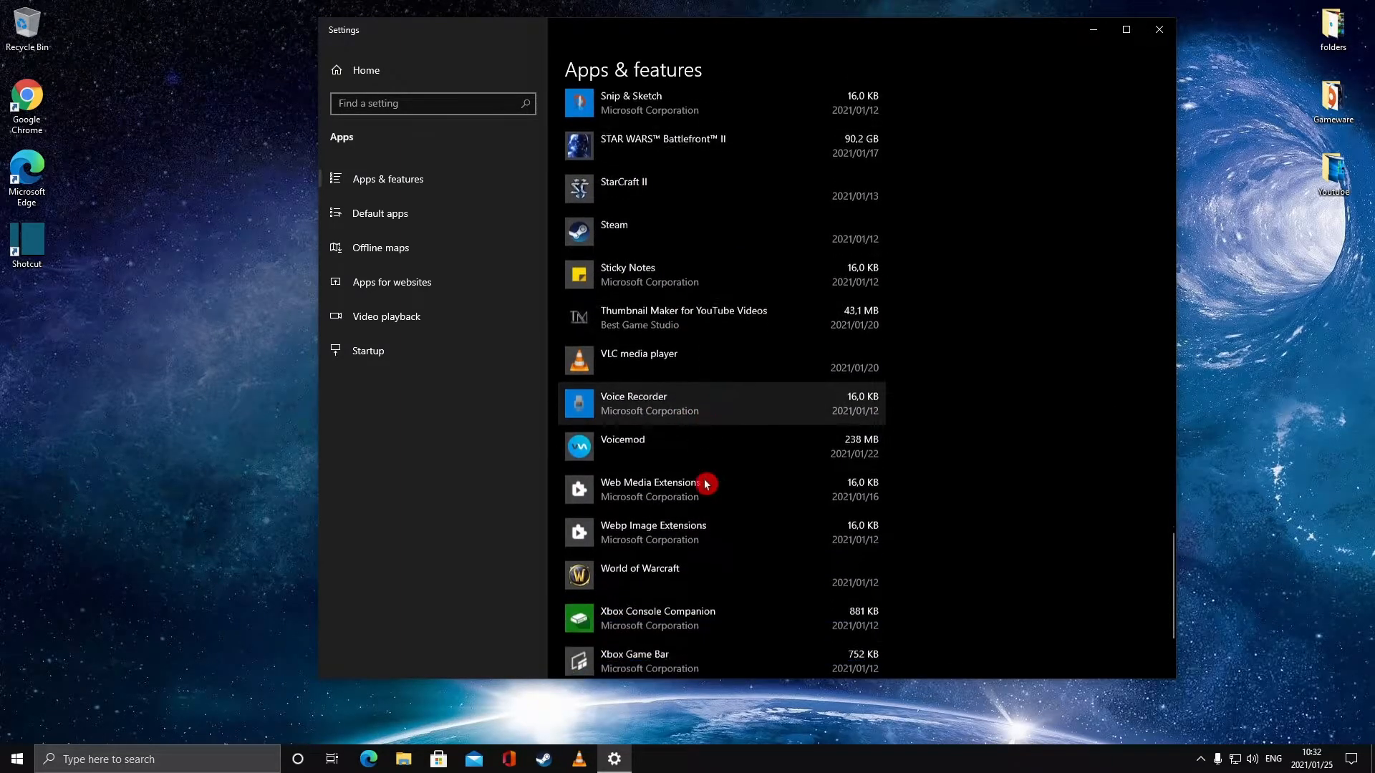
left_click(672, 317)
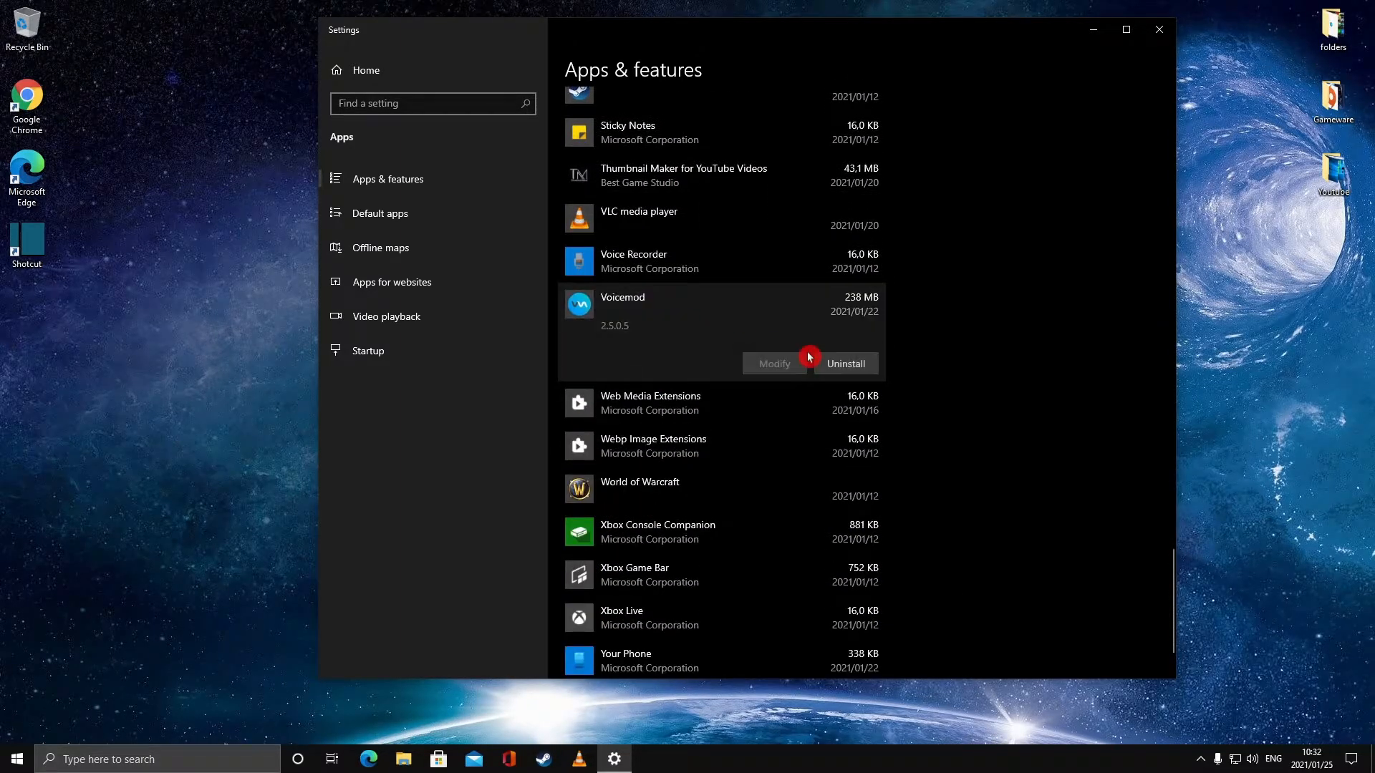
left_click(1152, 43)
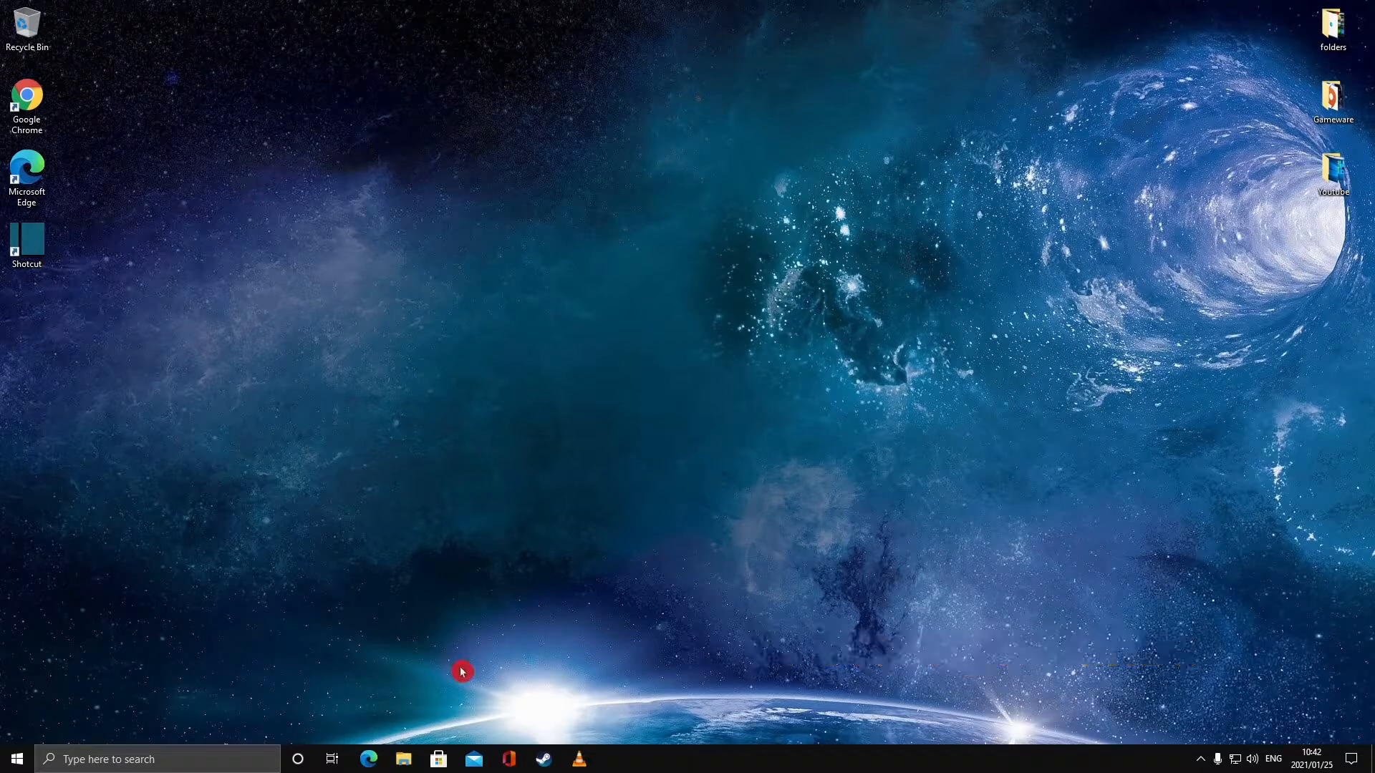
Step: Search Windows for "STORA" and open Storage settings
left_click(215, 757)
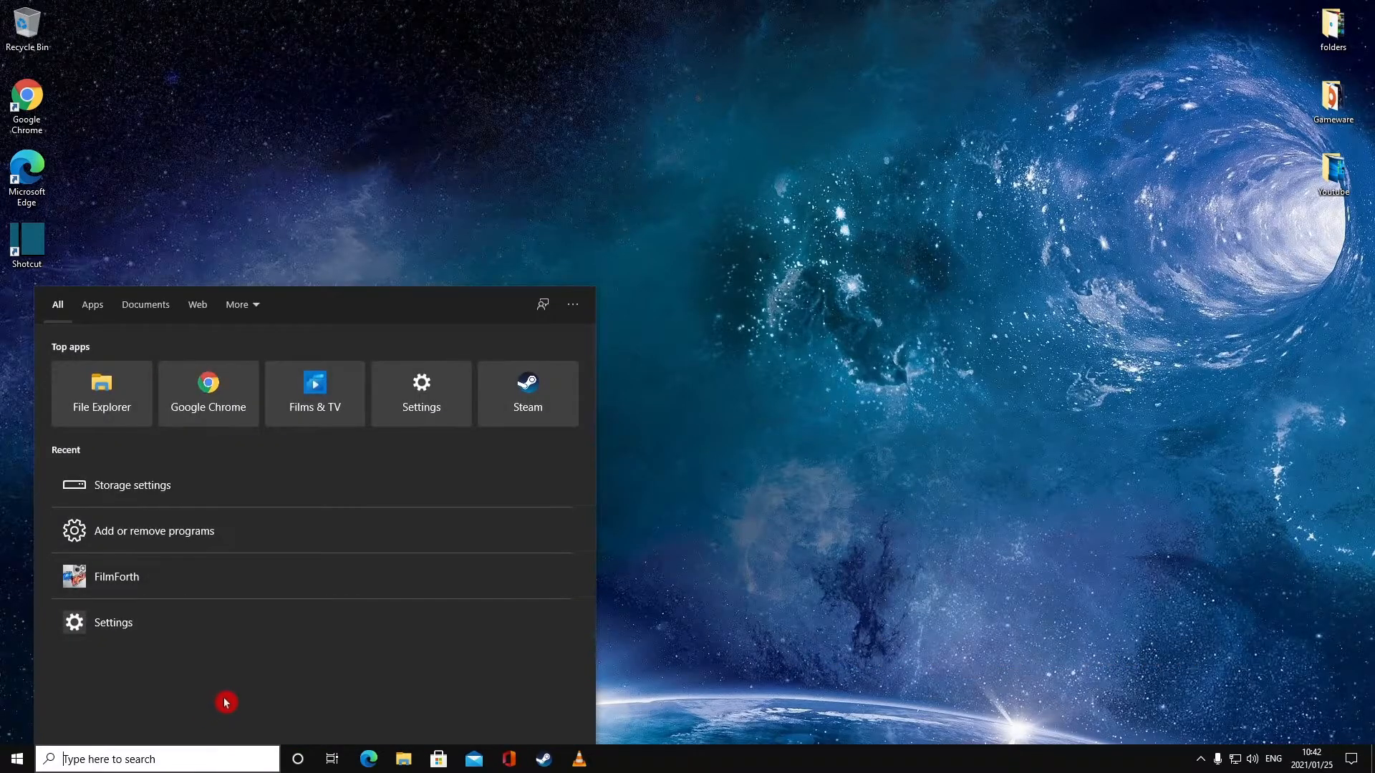
type("SORA")
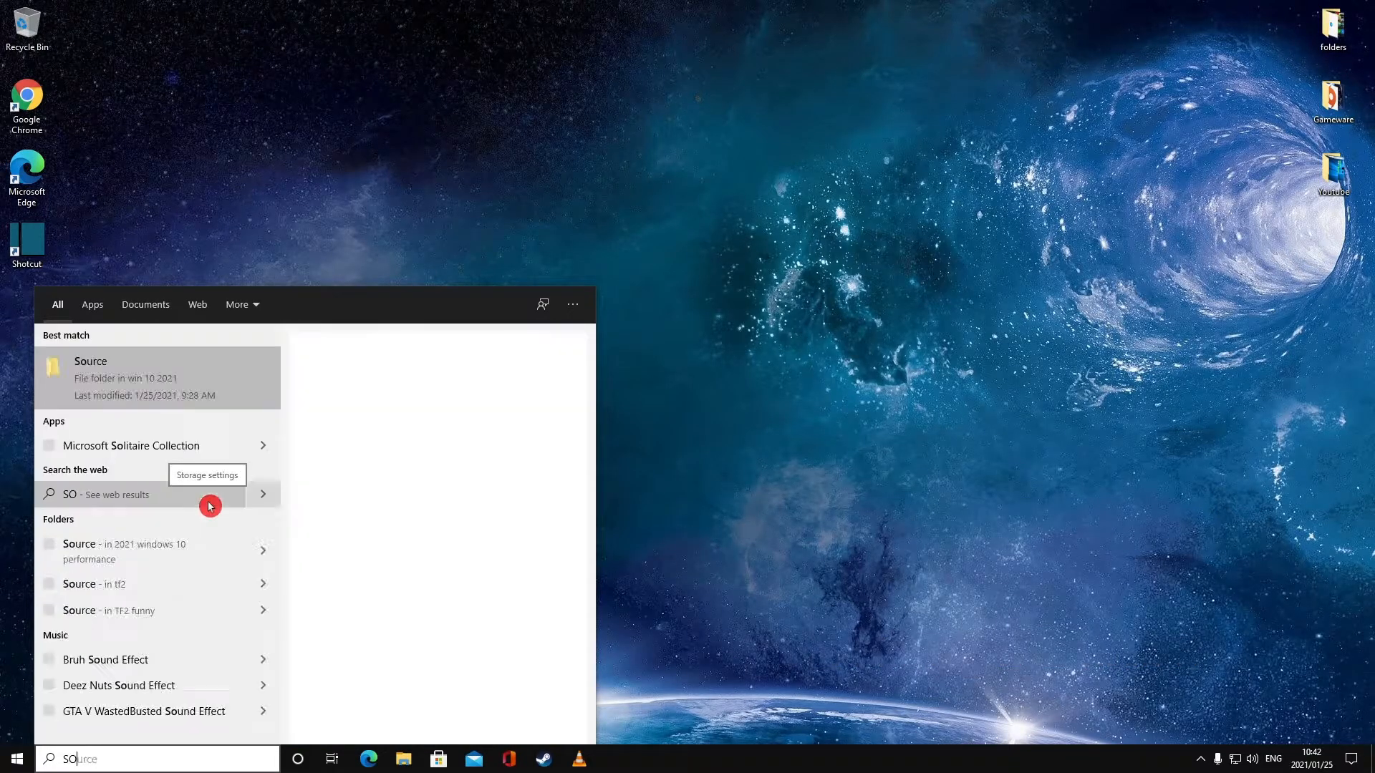
key("BackSpace")
key("BackSpace")
key("BackSpace")
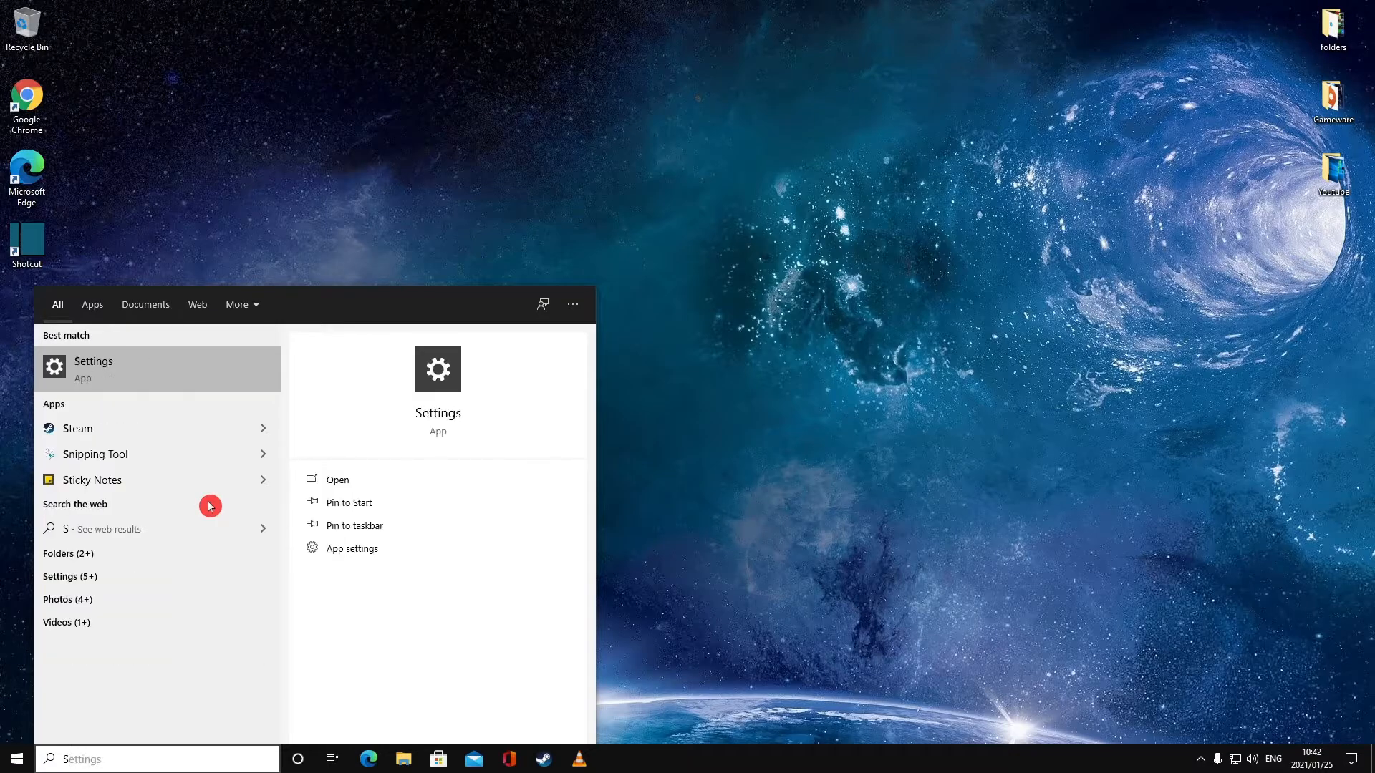
type("TORA")
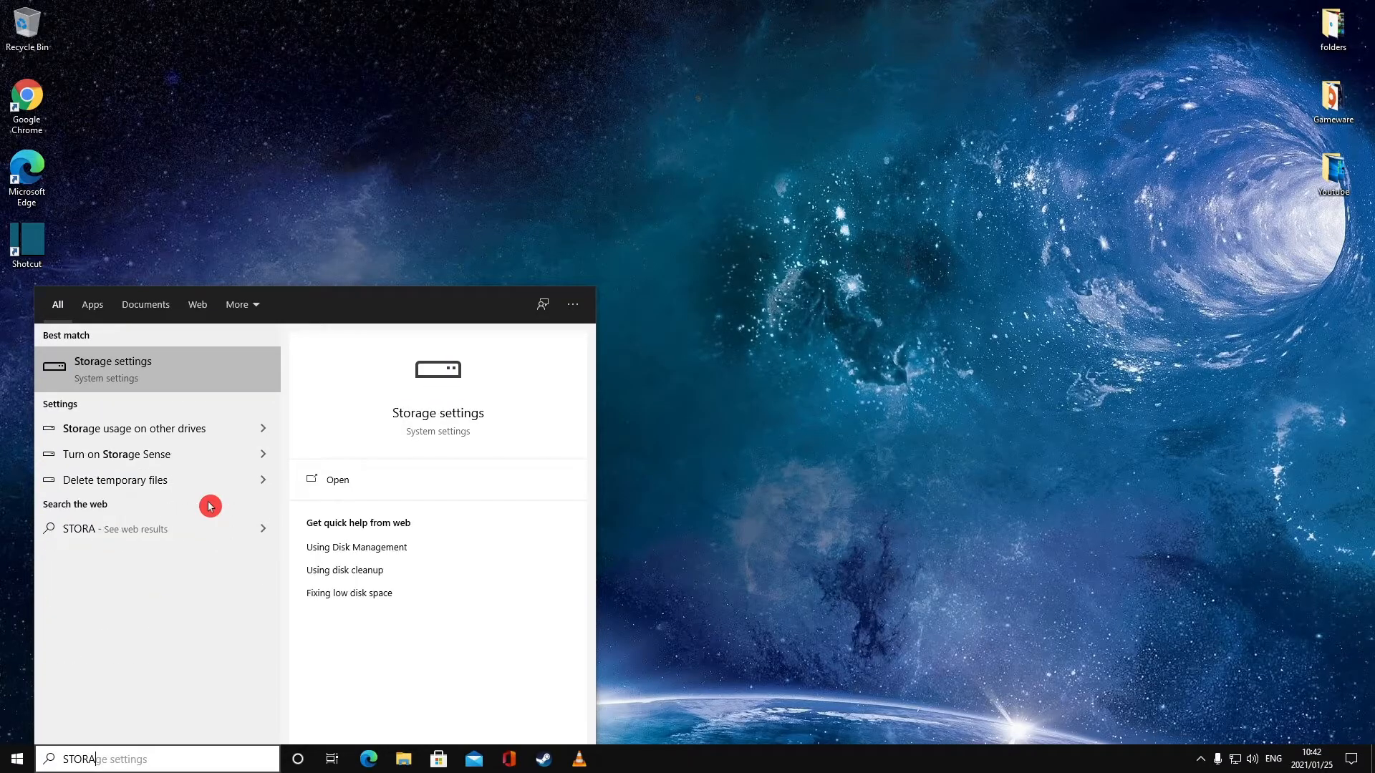
left_click(118, 377)
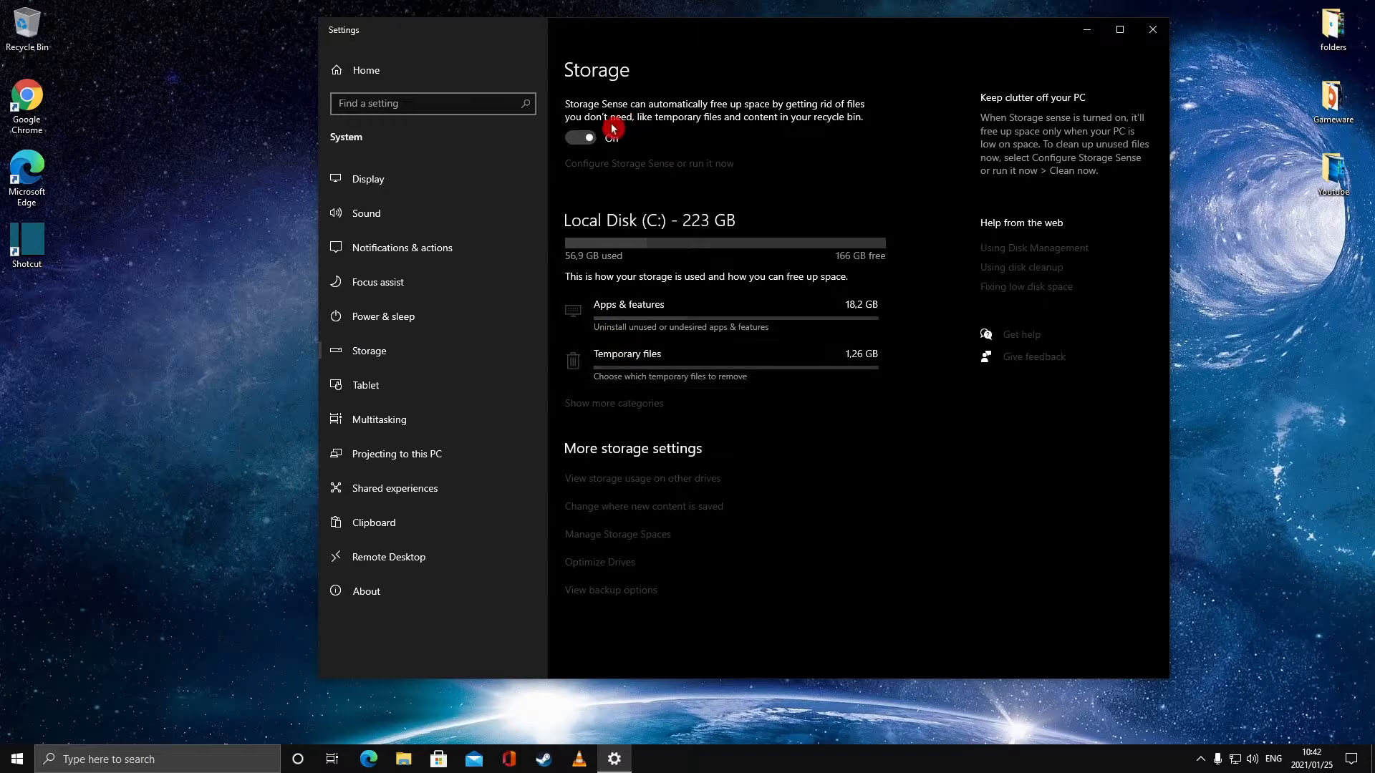